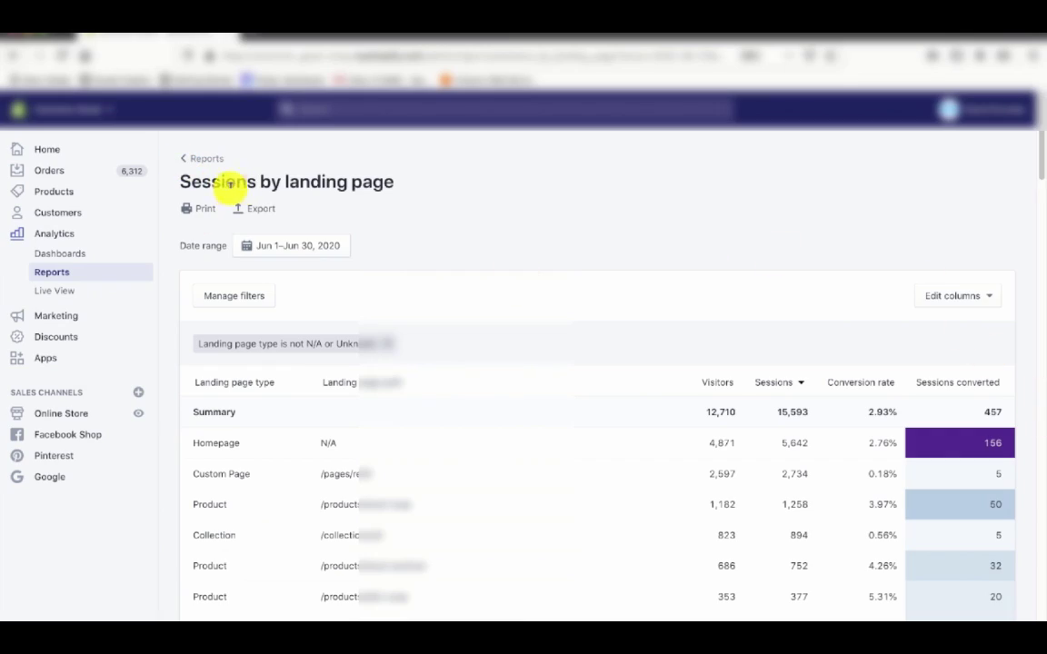
# Scroll down through Shopify's Sessions by landing page report.
pyautogui.scroll(-3, 384, 202)
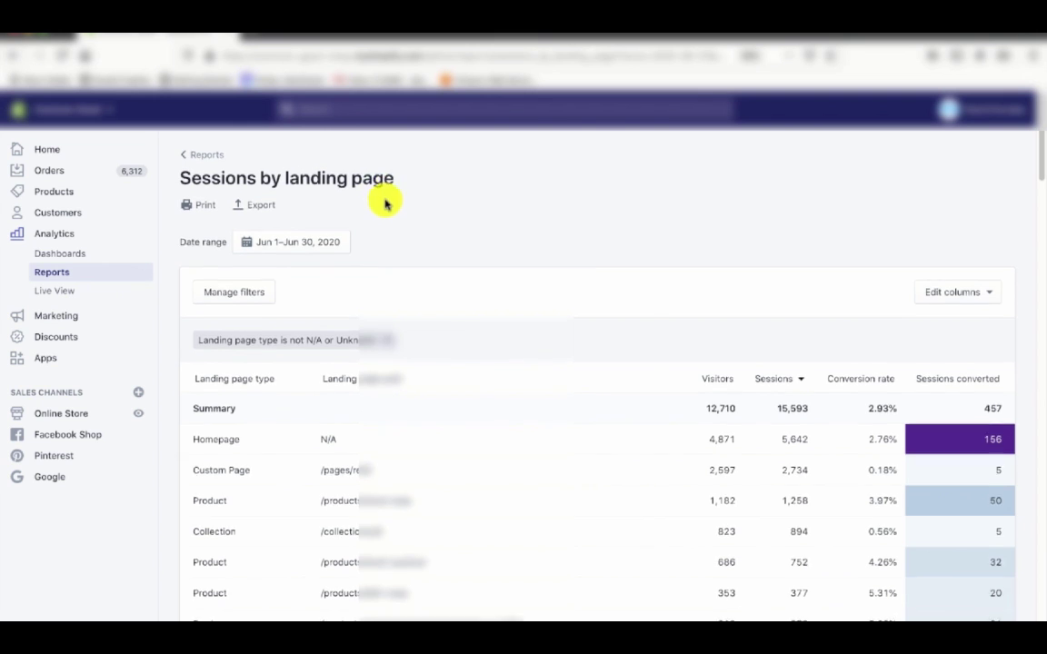
pyautogui.scroll(-1, 363, 252)
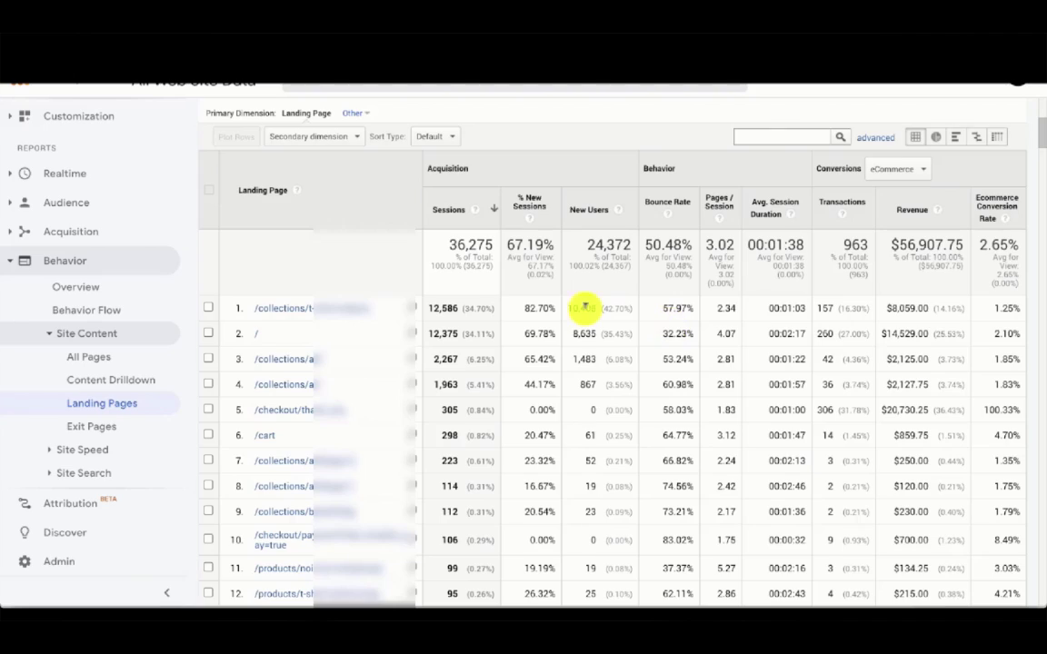
pyautogui.scroll(-1, 464, 300)
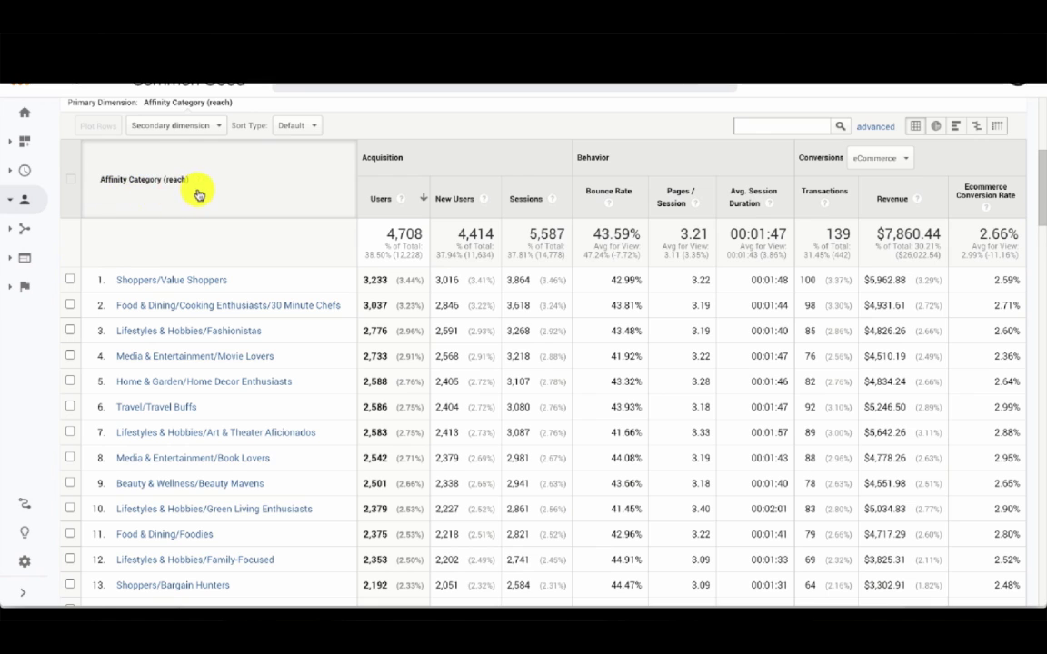
pyautogui.scroll(-1, 198, 195)
pyautogui.scroll(-2, 198, 195)
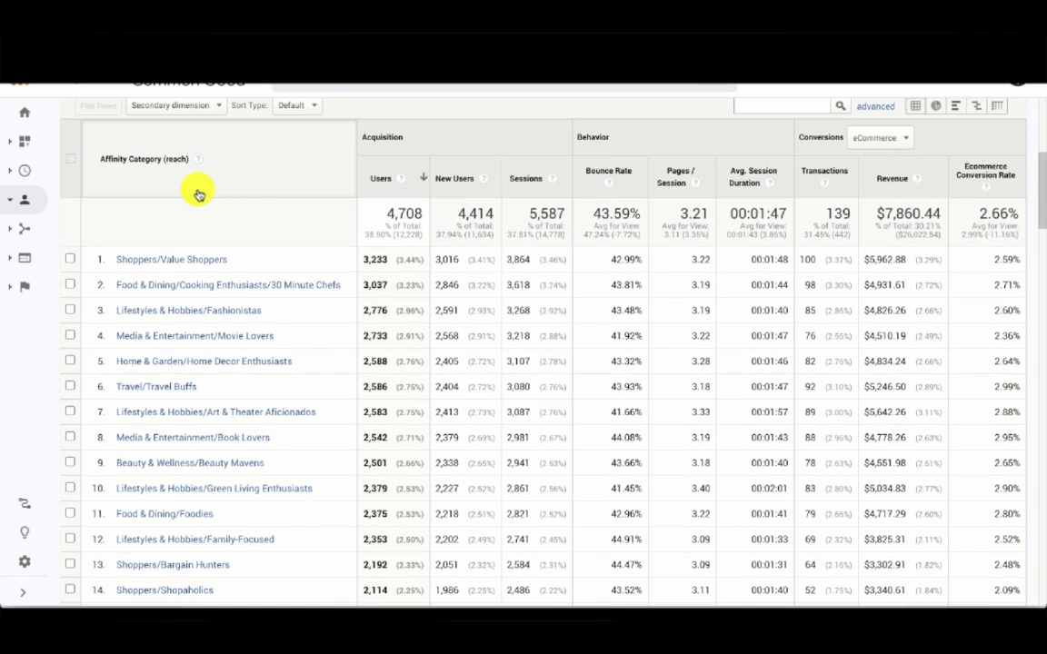
pyautogui.scroll(-2, 198, 194)
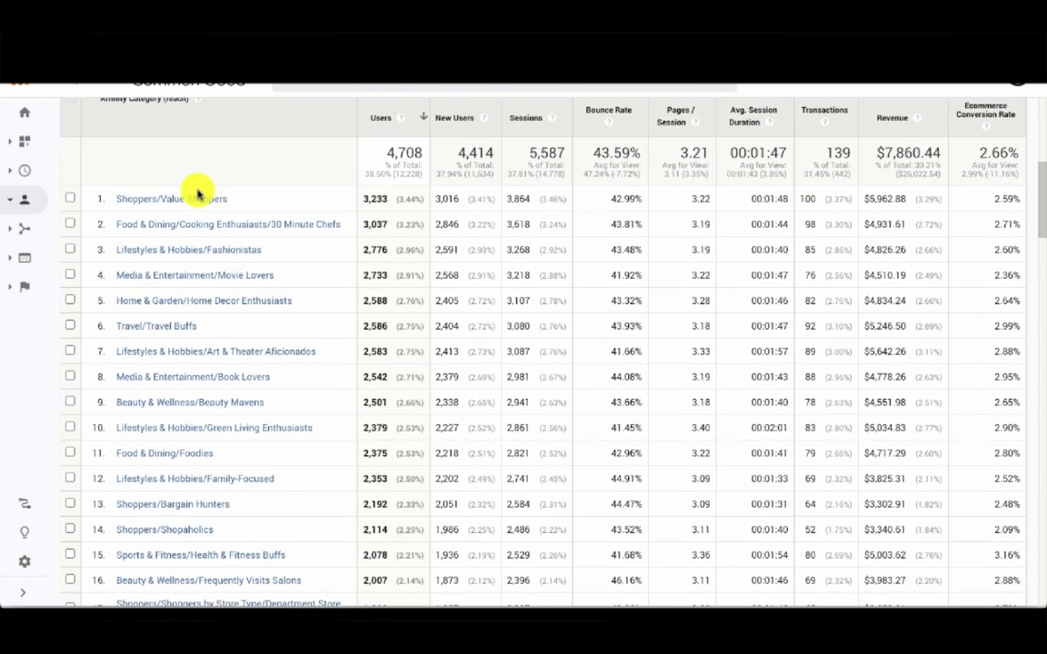
pyautogui.scroll(-3, 198, 193)
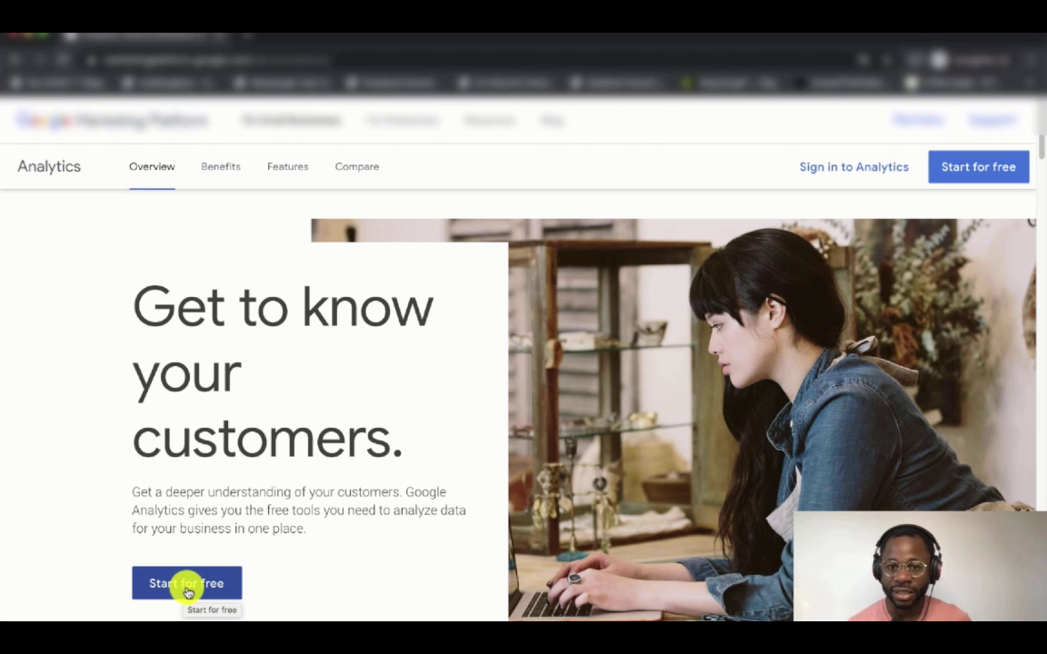
# Choose 'Start for free' on the Google Analytics marketing page to begin a new account.
pyautogui.click(186, 585)
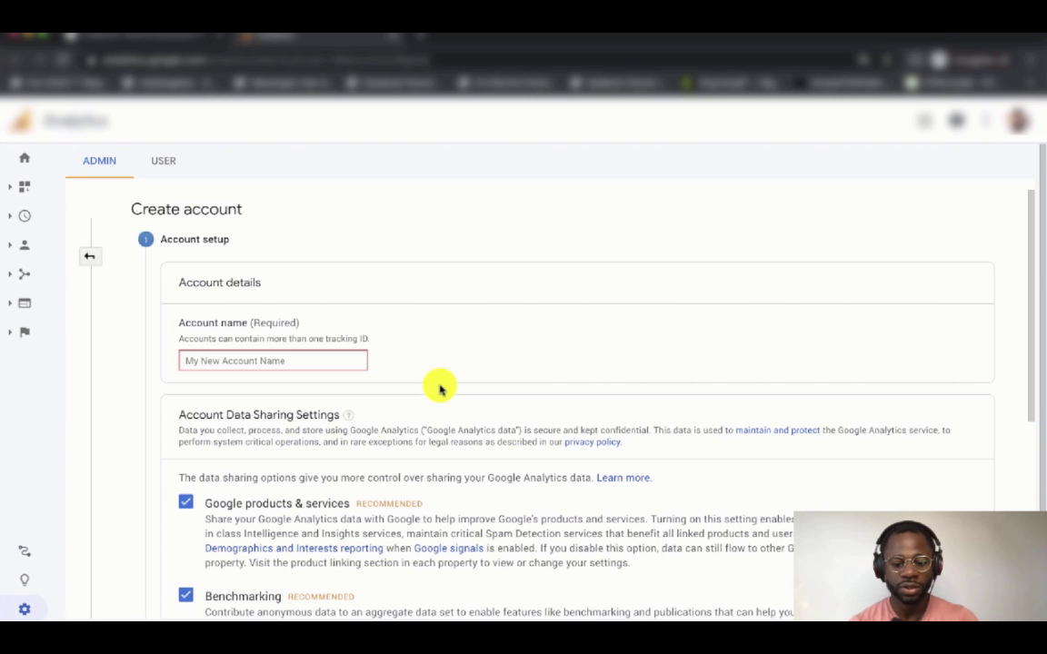
# Name the account 'Demo Brand' and disable Google products, Benchmarking and Technical support data sharing.
pyautogui.write('Demo Brand')
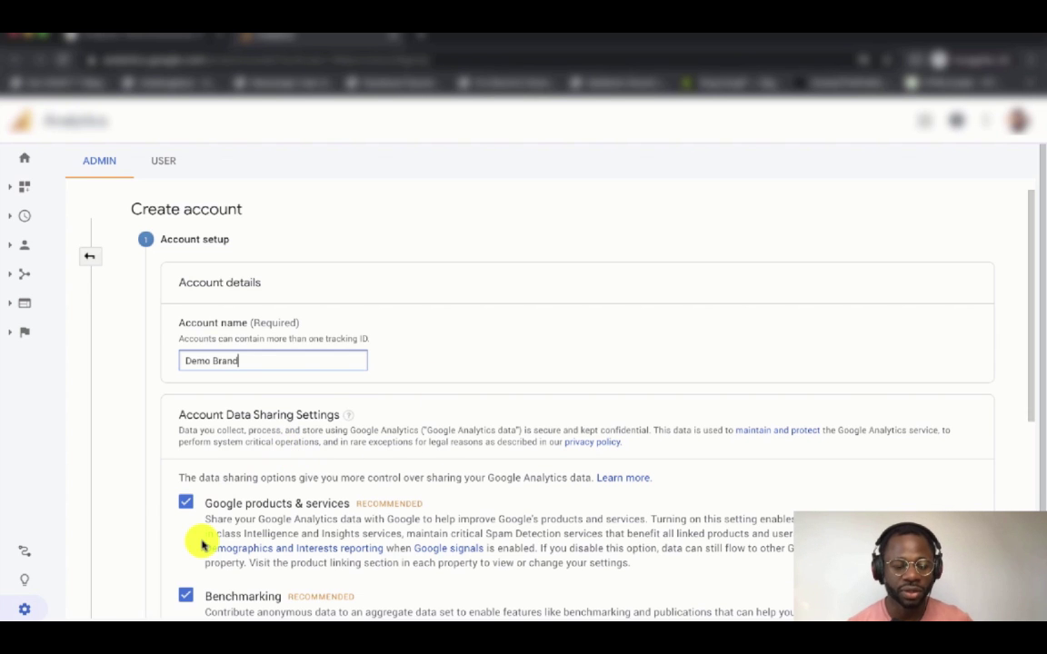
pyautogui.scroll(-1, 202, 544)
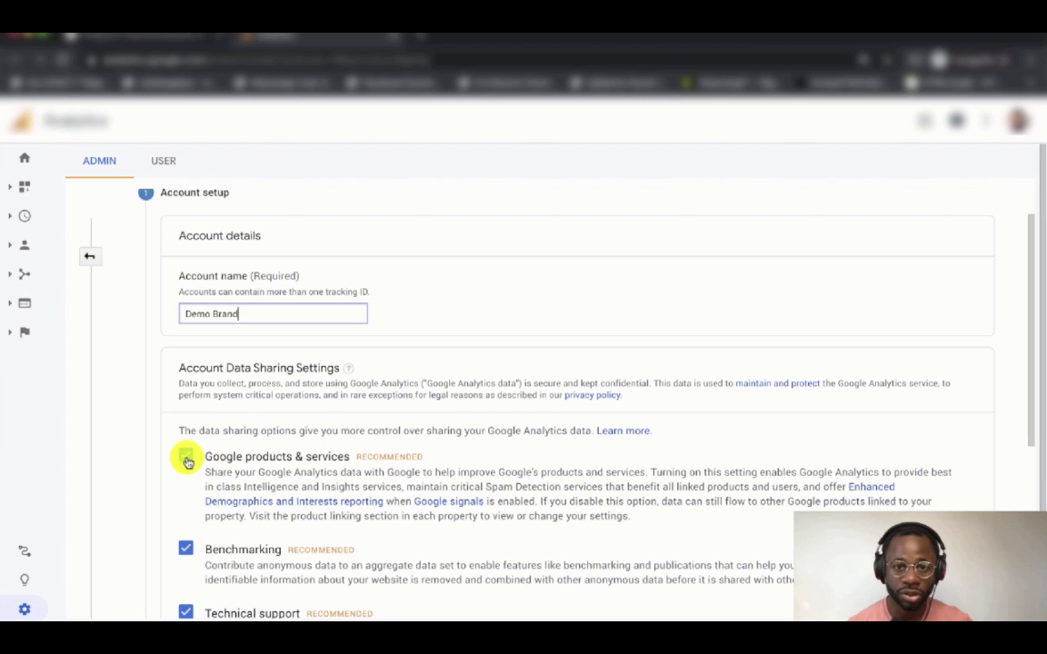
pyautogui.click(186, 457)
pyautogui.scroll(-1, 184, 461)
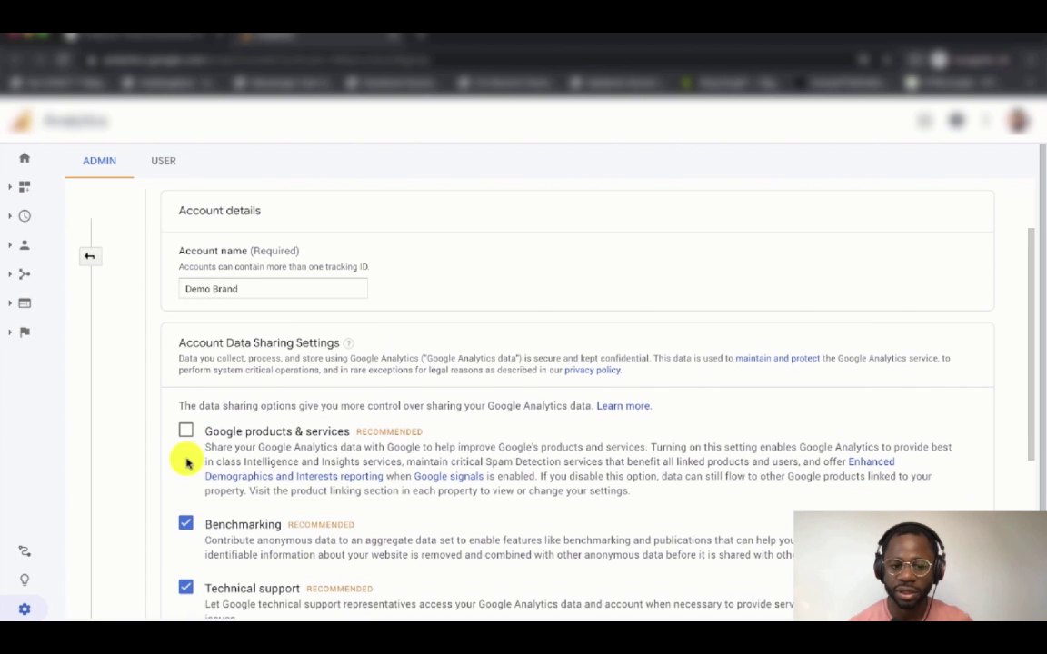
pyautogui.click(181, 532)
pyautogui.scroll(-1, 182, 532)
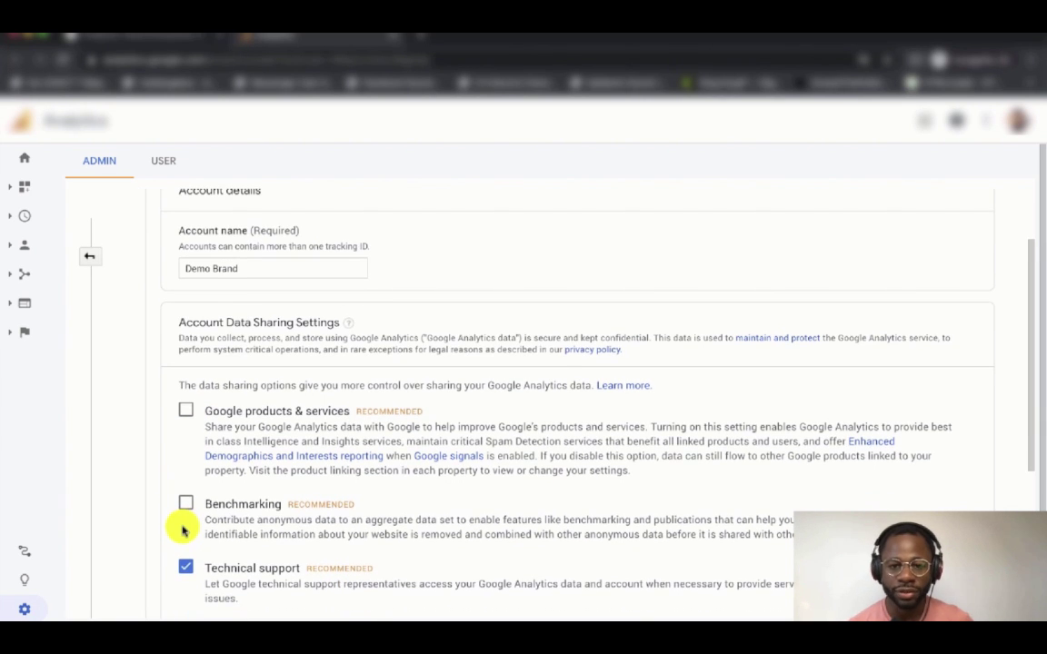
pyautogui.scroll(-1, 182, 530)
pyautogui.click(185, 510)
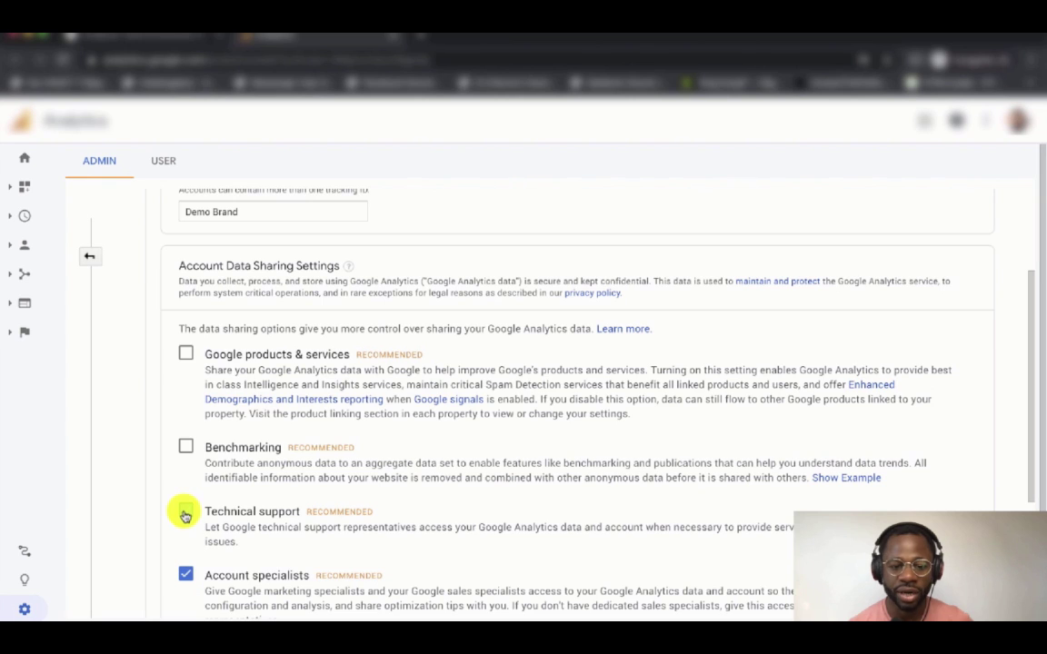
pyautogui.scroll(-1, 184, 514)
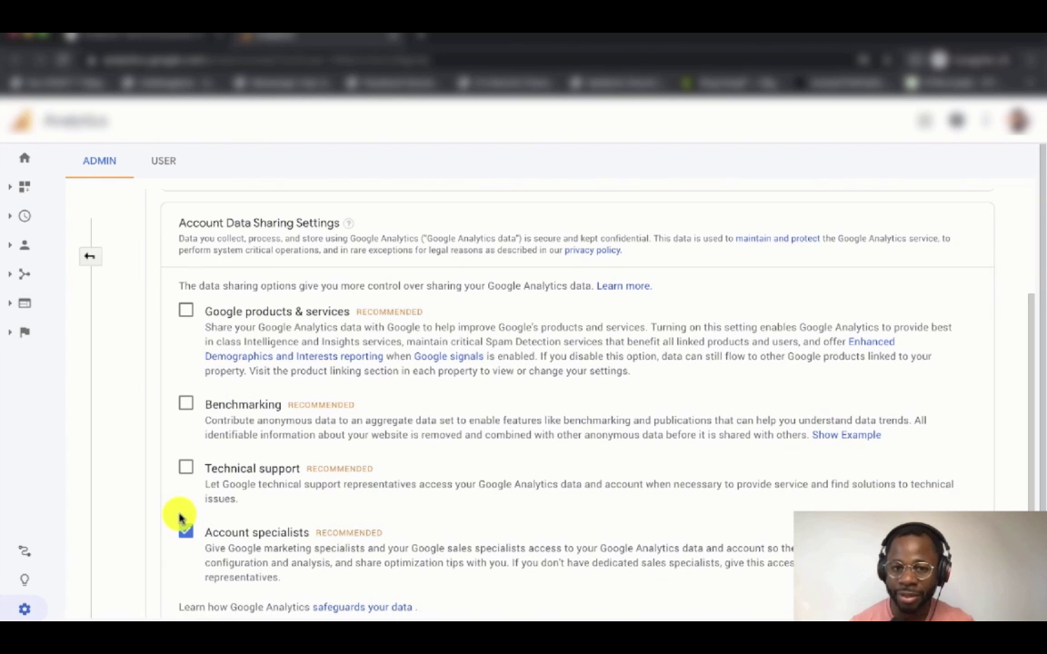
pyautogui.scroll(-1, 180, 518)
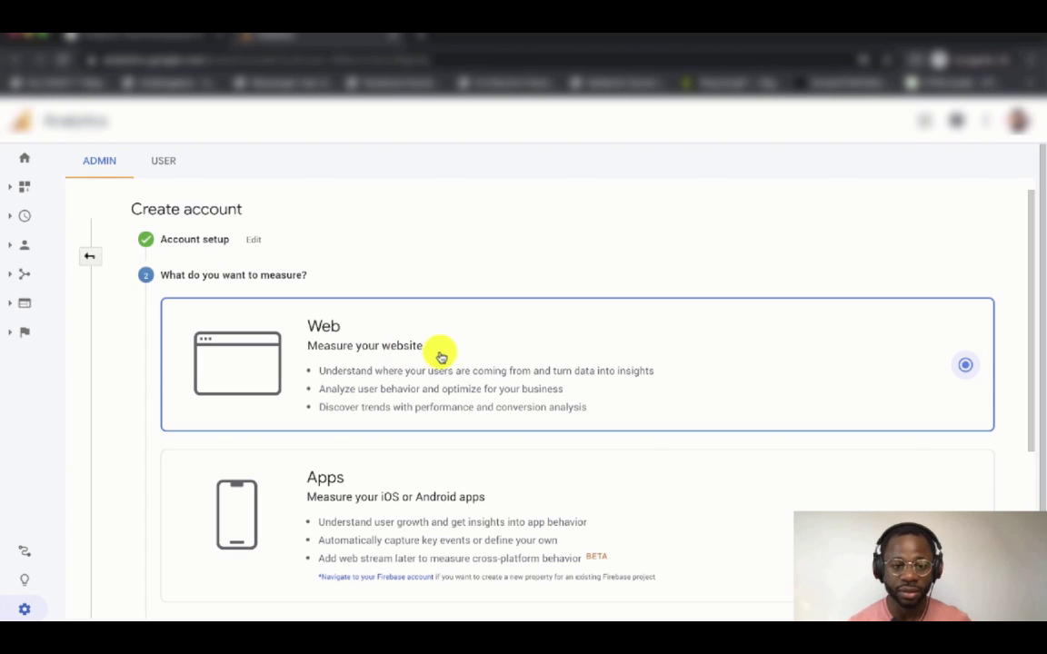
# Confirm Web as the measurement choice and continue to Property setup.
pyautogui.scroll(-5, 441, 357)
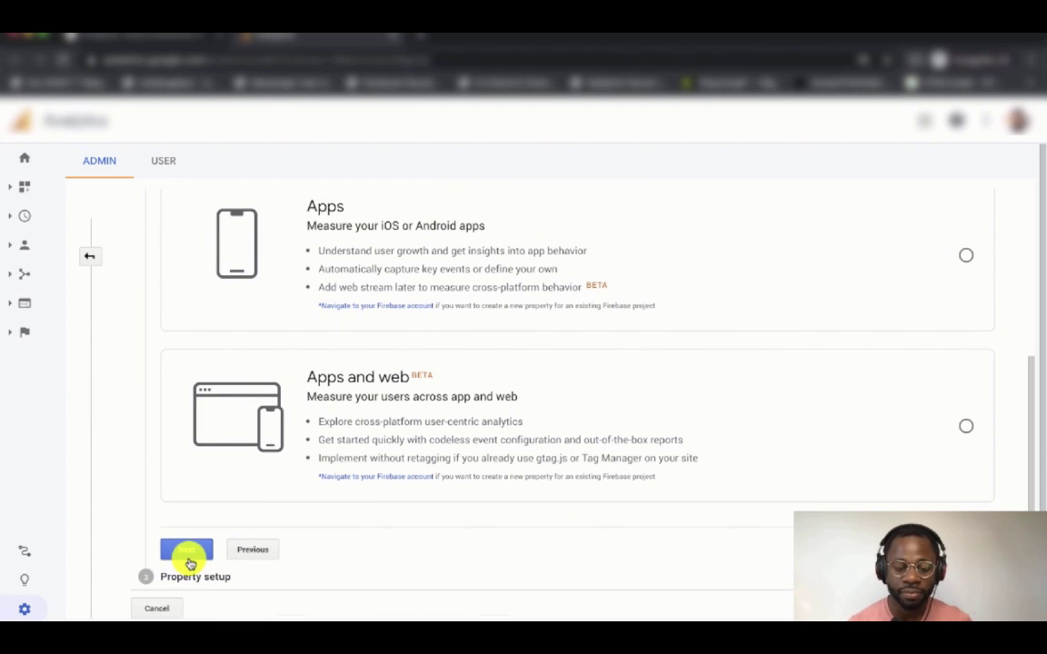
pyautogui.click(187, 552)
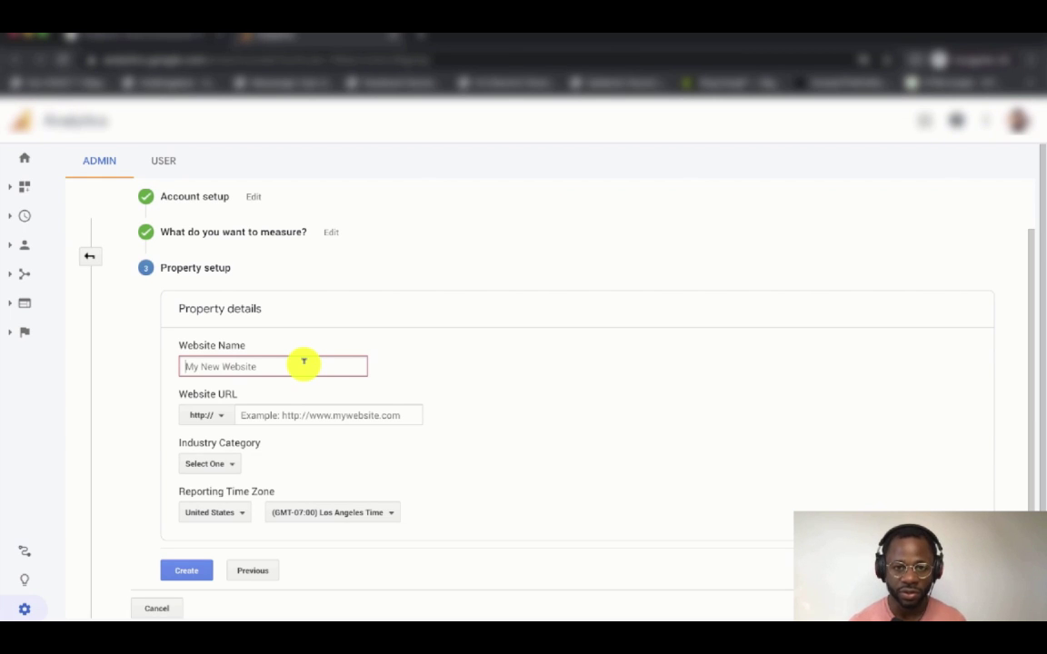
pyautogui.write('TrackerBeat')
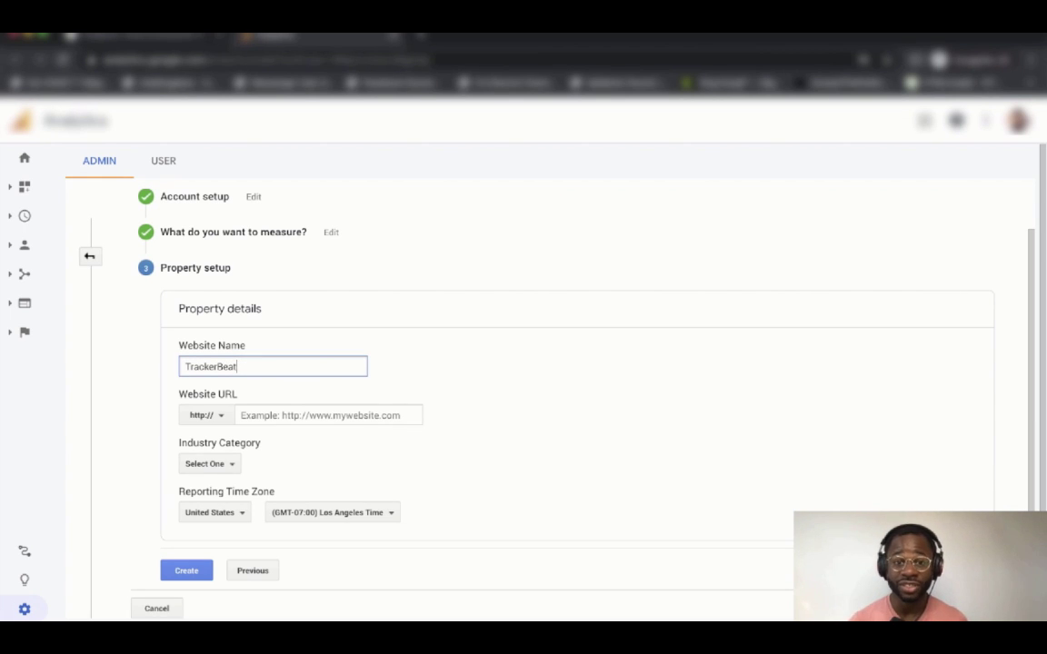
pyautogui.click(208, 418)
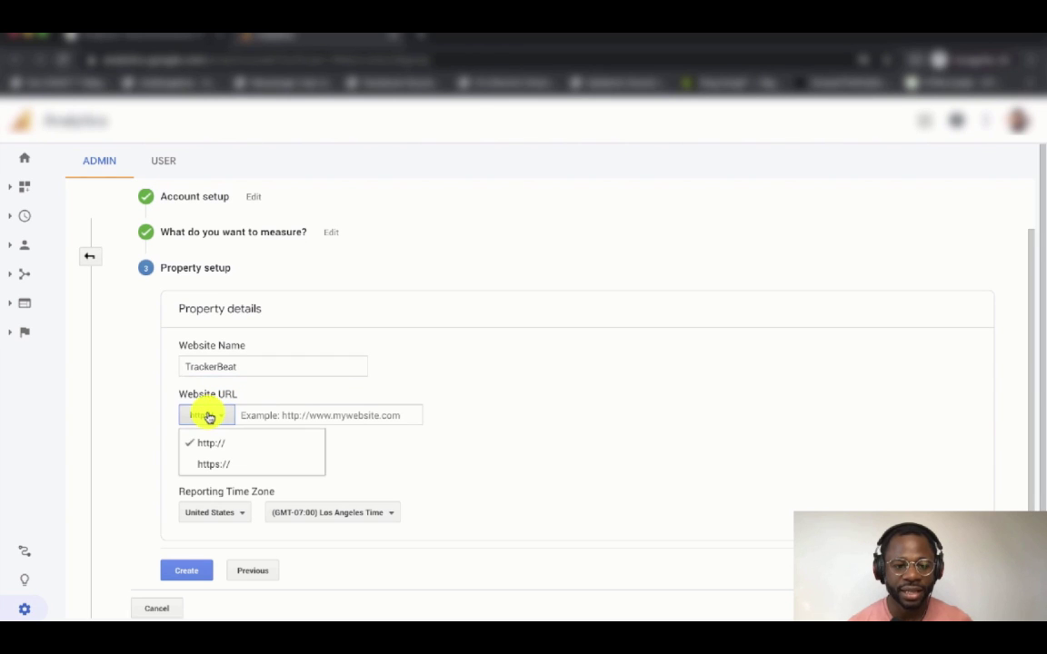
pyautogui.click(224, 465)
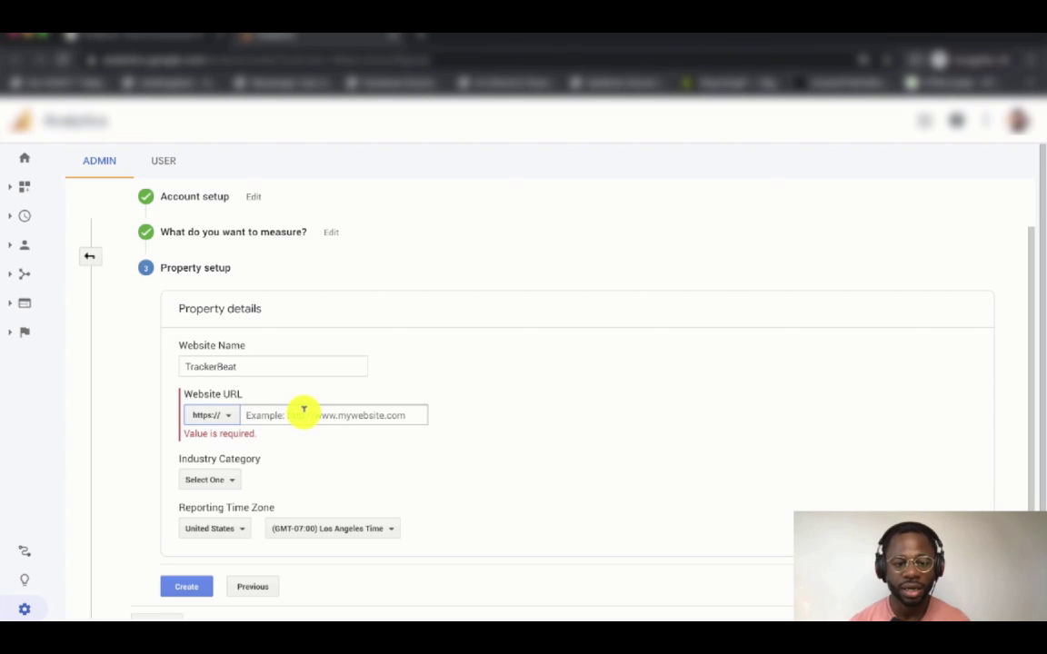
pyautogui.click(303, 411)
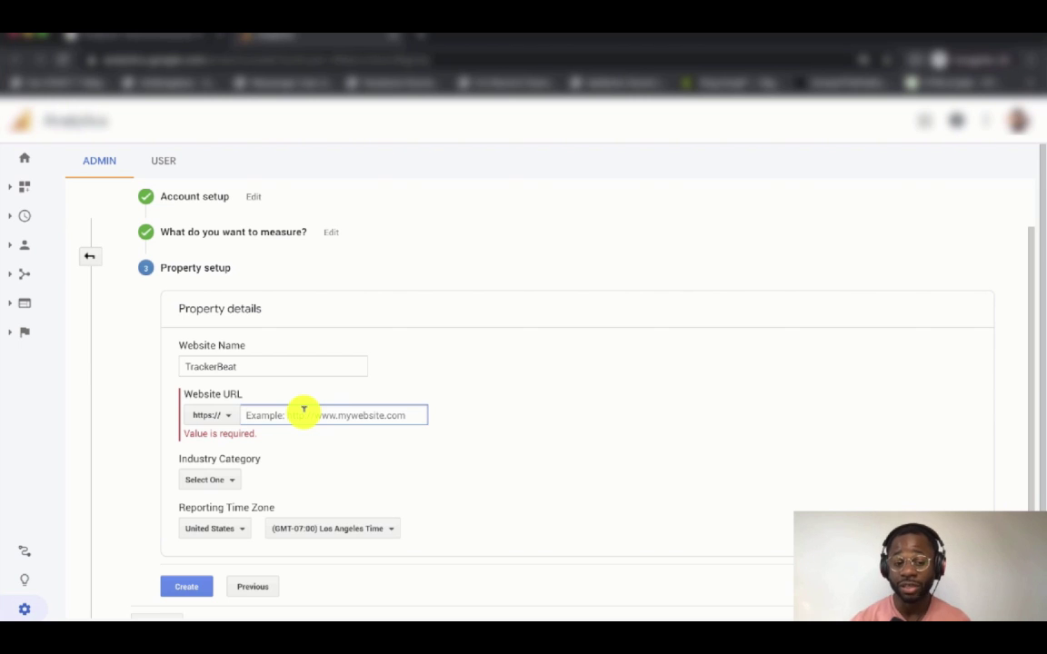
pyautogui.write('trackerbeat.com')
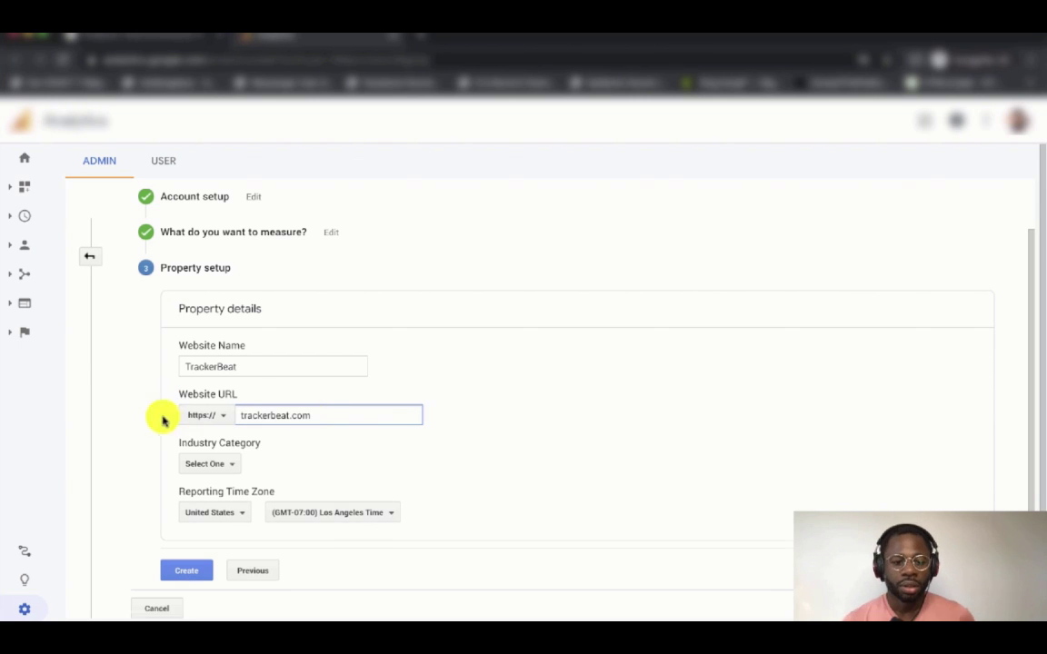
# Set the property's industry category to Beauty and Fitness.
pyautogui.click(207, 464)
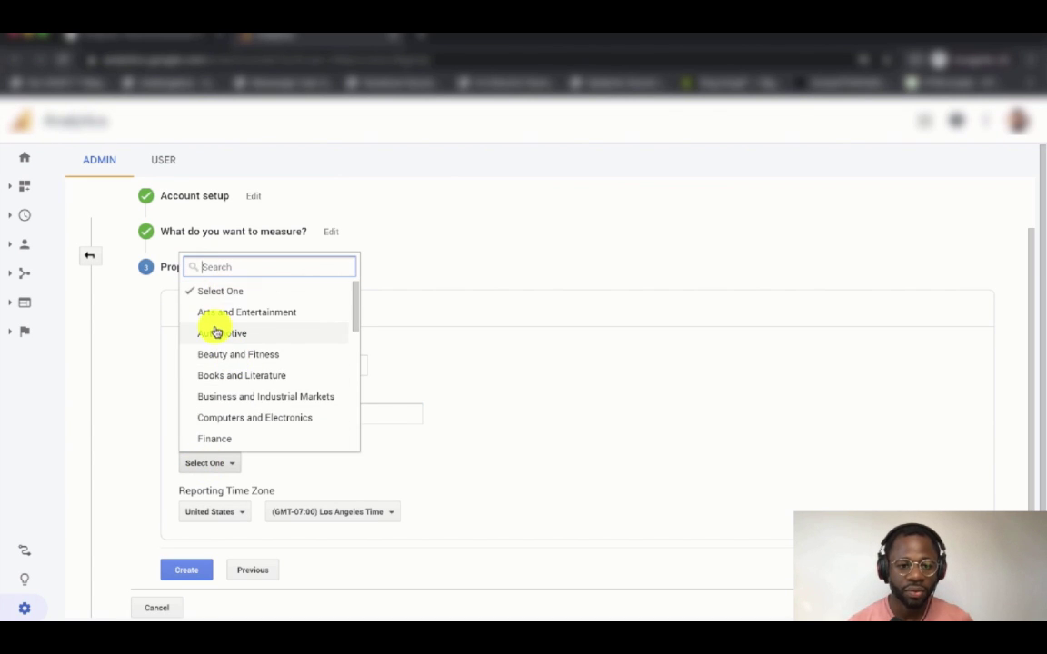
pyautogui.scroll(-2, 215, 334)
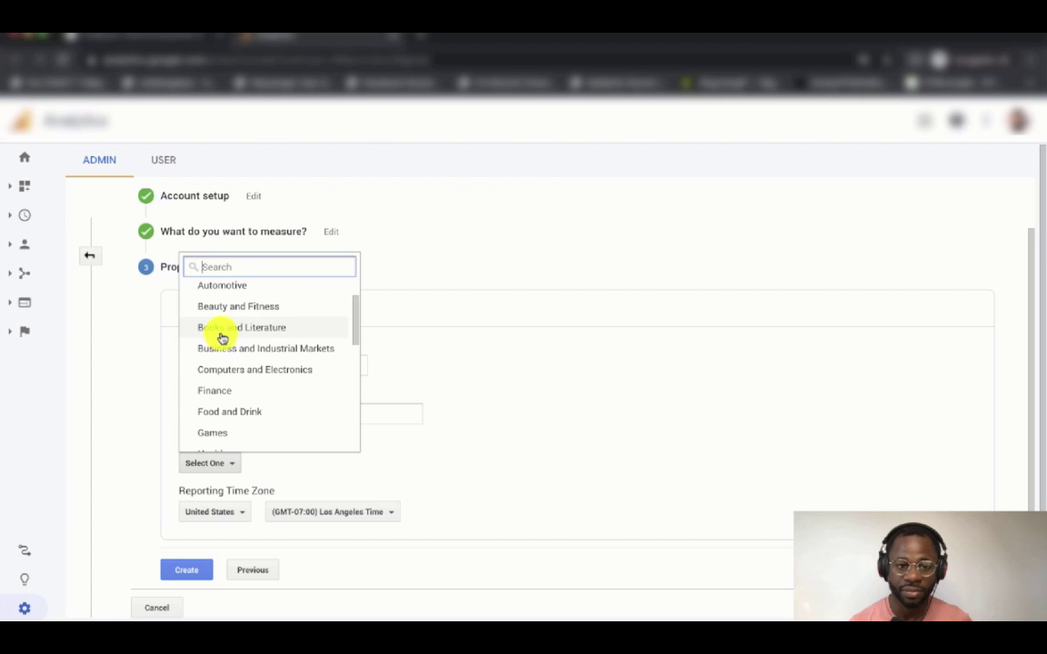
pyautogui.scroll(1, 221, 334)
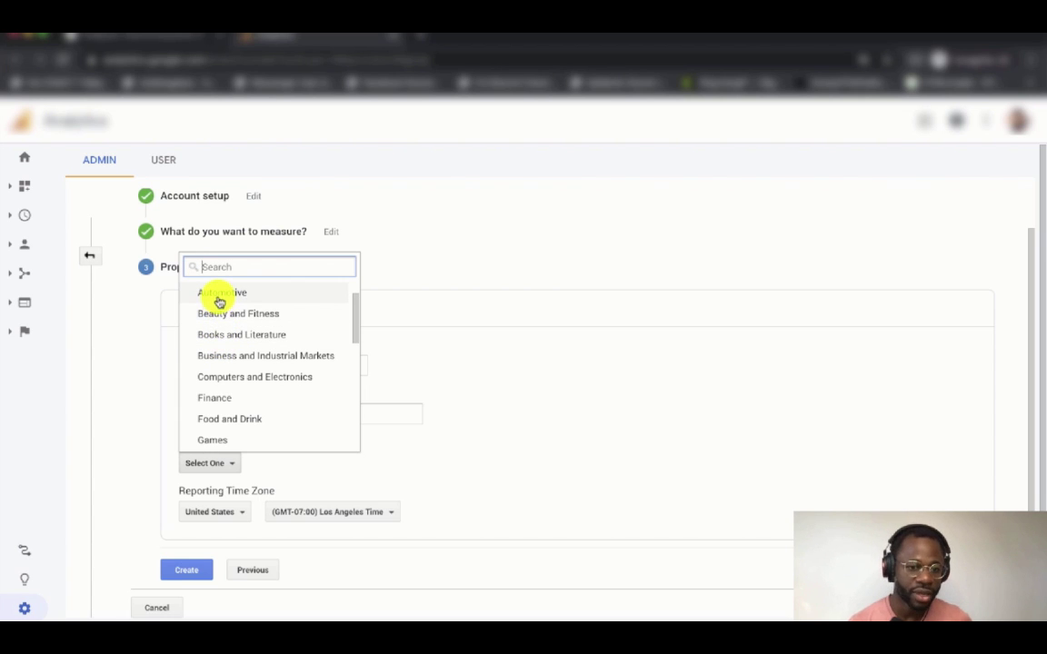
pyautogui.scroll(-1, 235, 354)
pyautogui.scroll(-2, 236, 401)
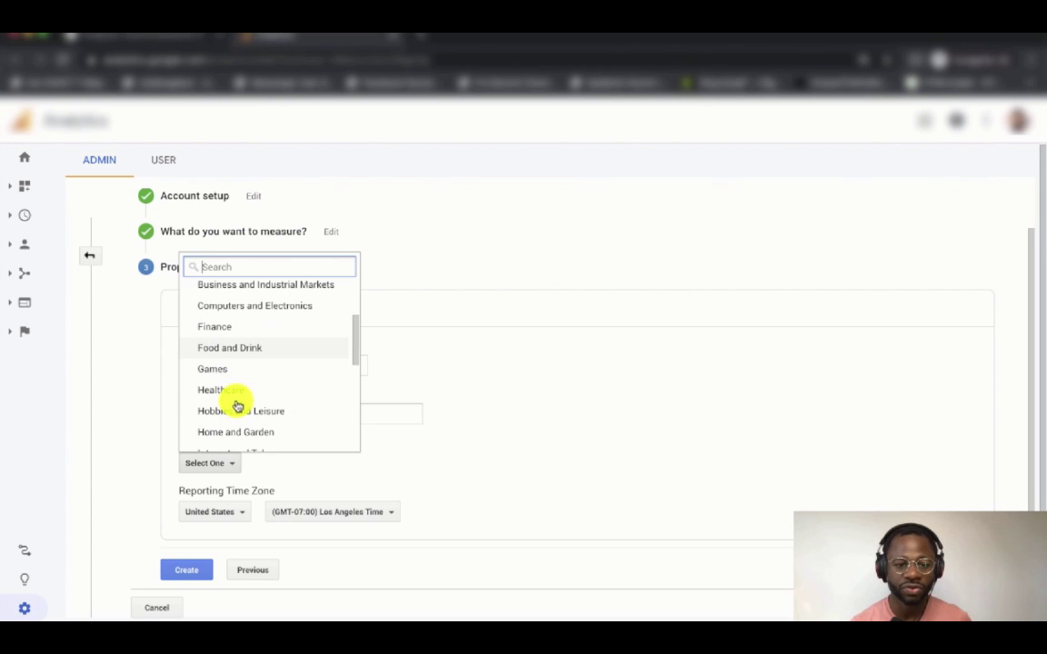
pyautogui.scroll(5, 232, 363)
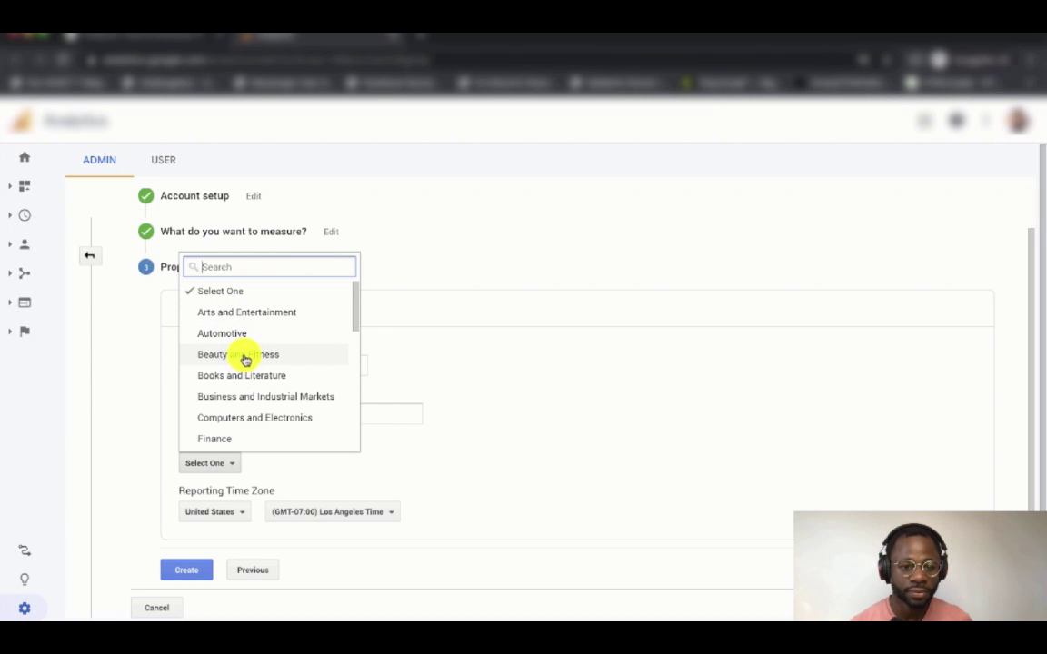
pyautogui.click(245, 355)
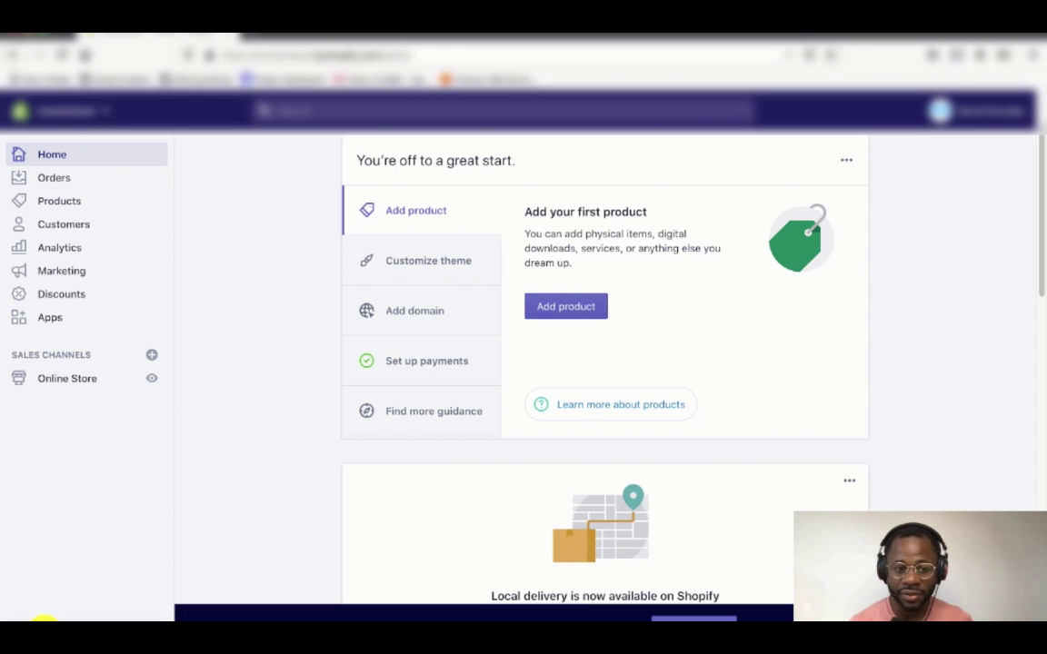
# Check the Shopify store's time zone, (GMT-05:00) Eastern Time, in General settings.
pyautogui.click(43, 621)
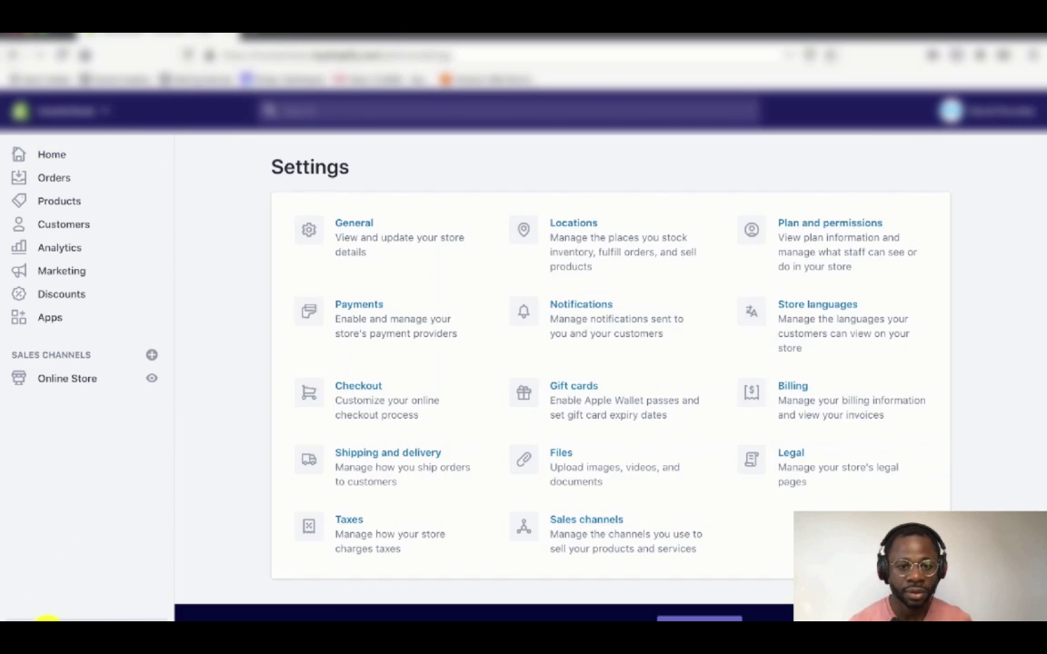
pyautogui.click(343, 230)
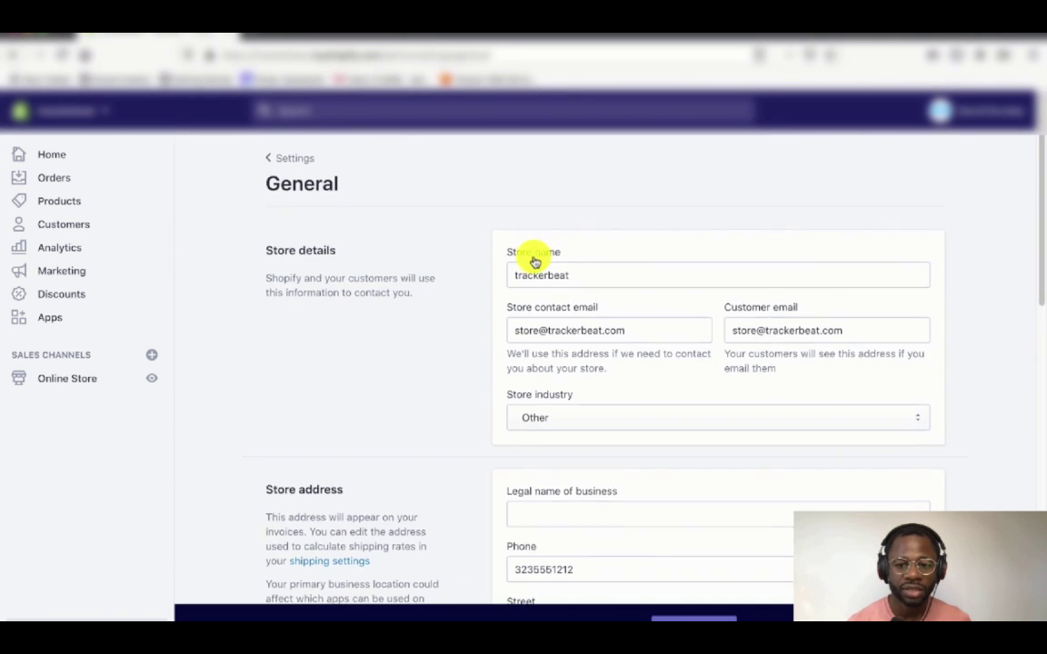
pyautogui.scroll(-1, 535, 262)
pyautogui.scroll(-1, 538, 257)
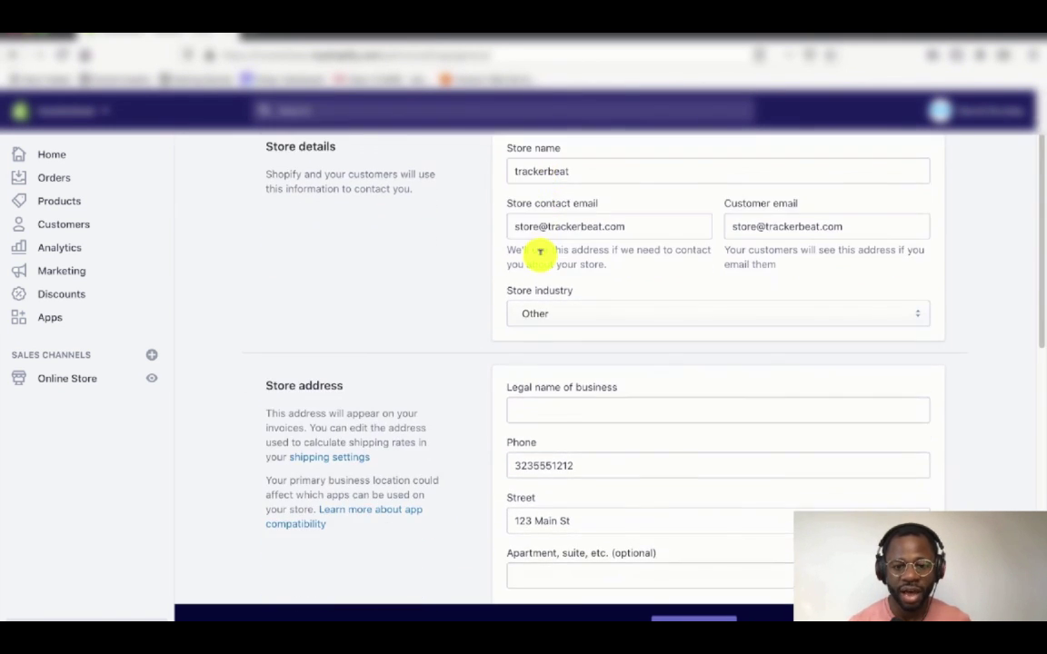
pyautogui.scroll(-4, 540, 254)
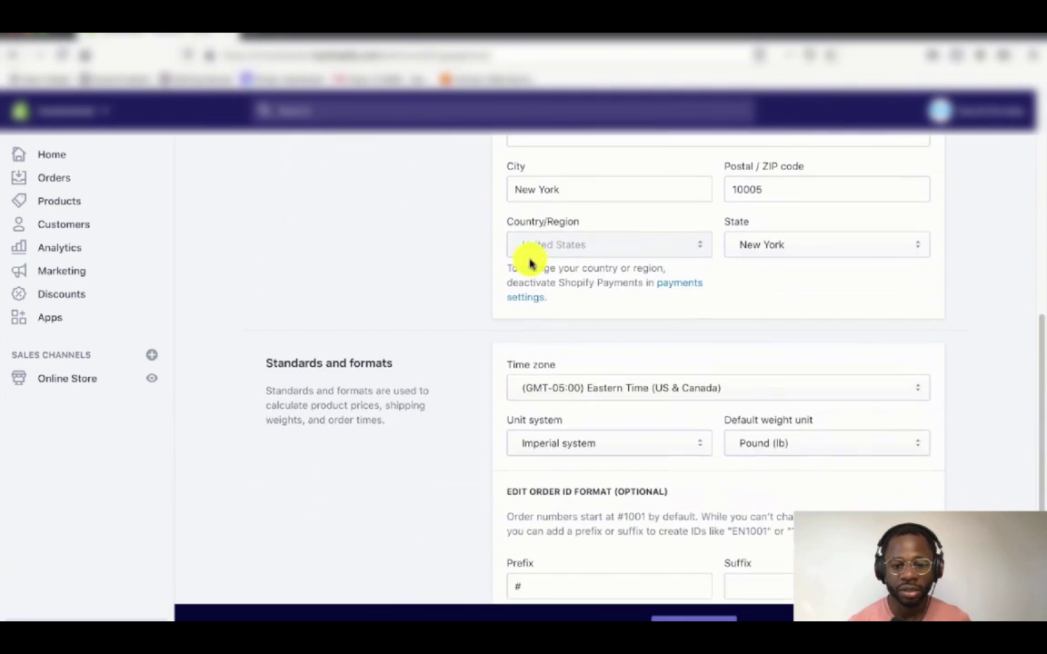
pyautogui.scroll(-1, 530, 263)
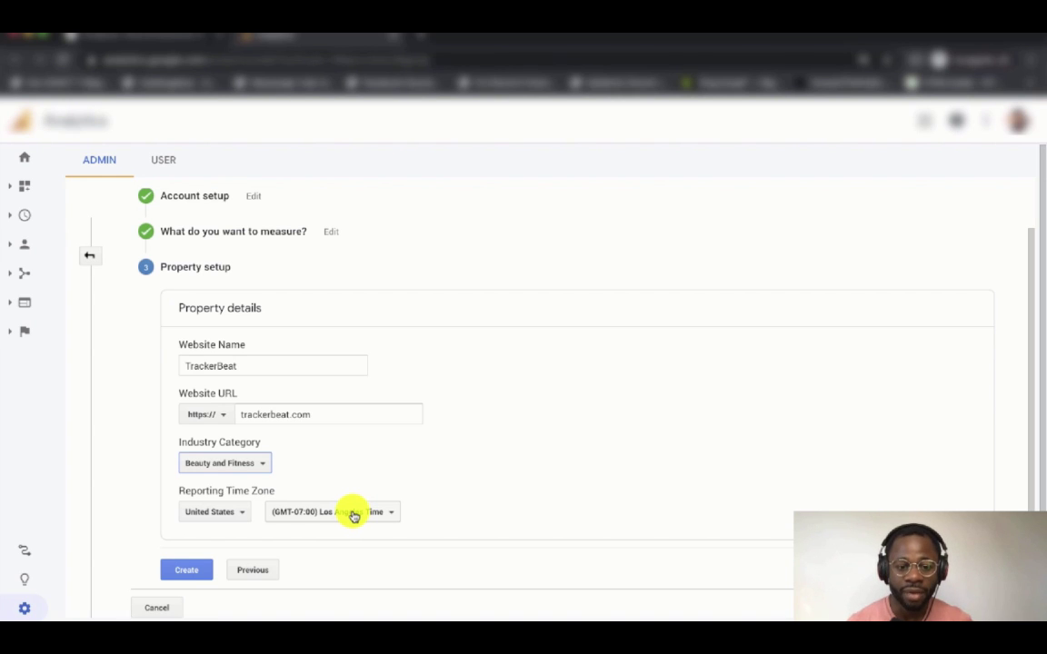
# Open the reporting time zone list and scroll toward New York Time.
pyautogui.click(353, 514)
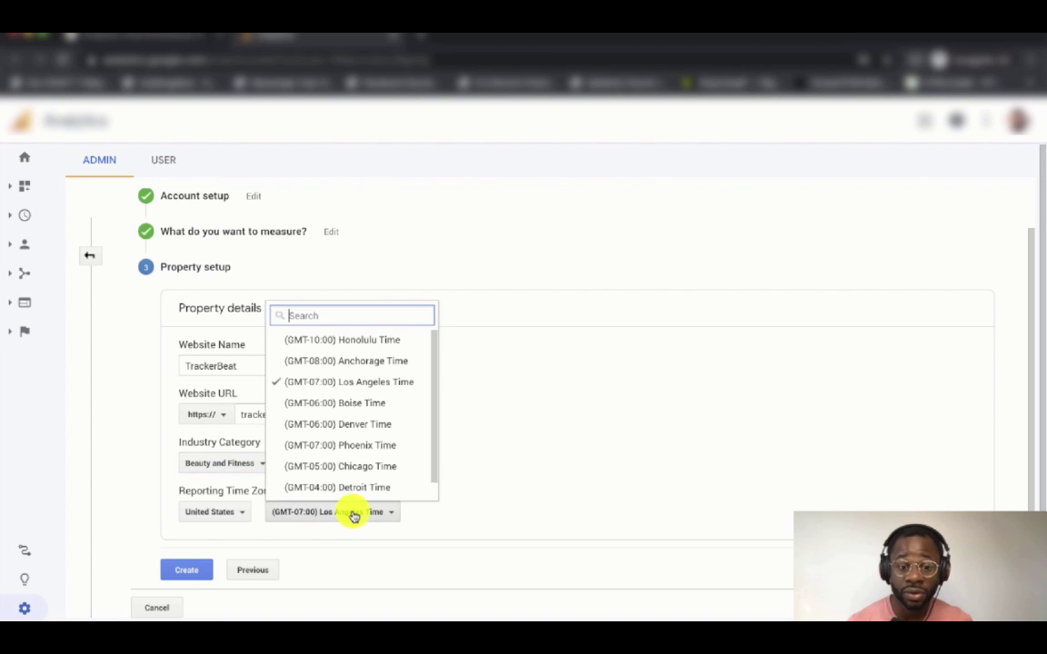
pyautogui.scroll(-1, 367, 484)
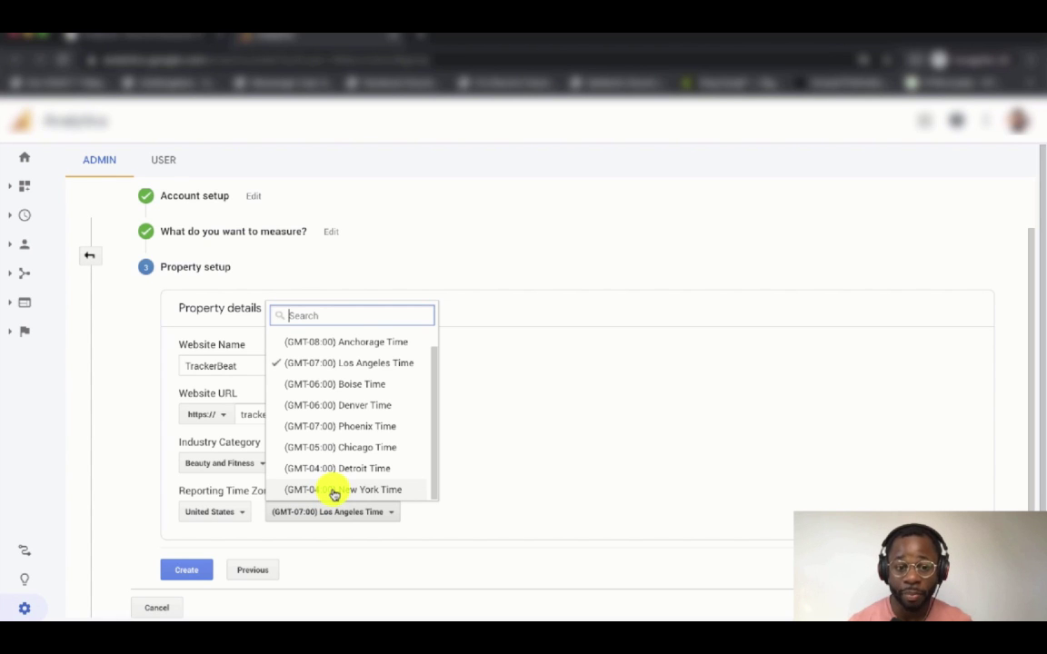
# Pick New York Time, create the property, and accept the Terms and Data Processing Terms.
pyautogui.click(334, 491)
pyautogui.click(188, 568)
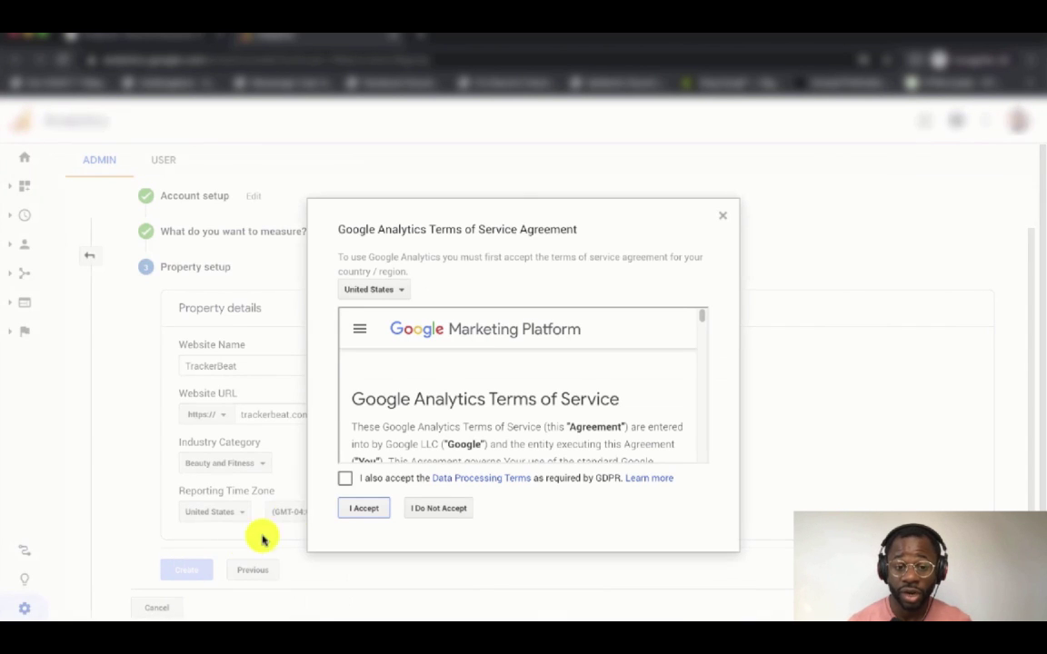
pyautogui.scroll(-15, 385, 381)
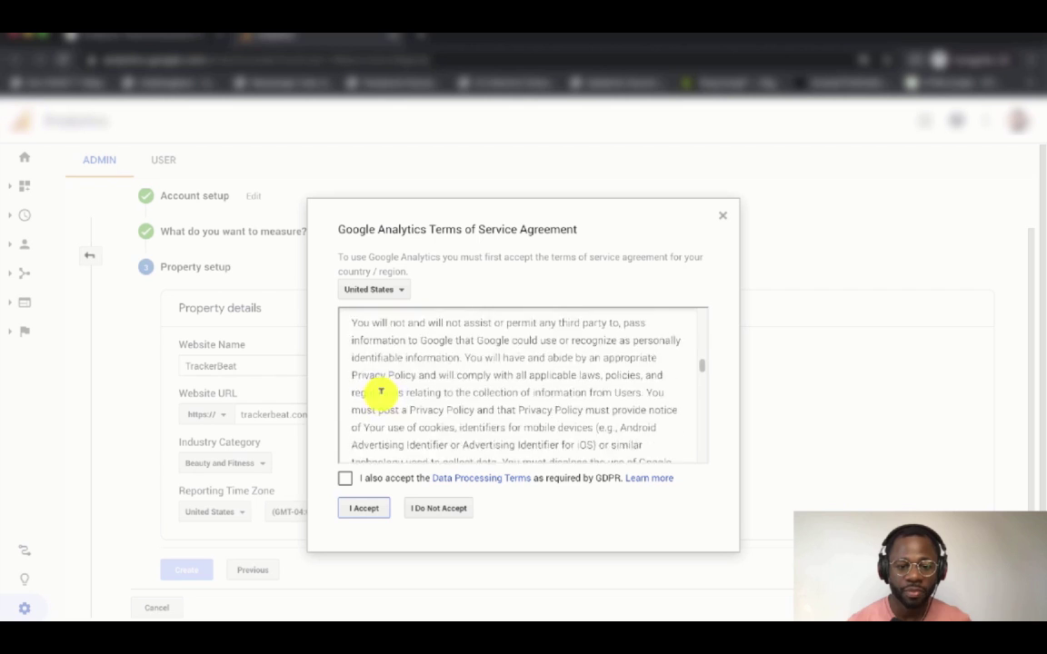
pyautogui.scroll(-15, 355, 431)
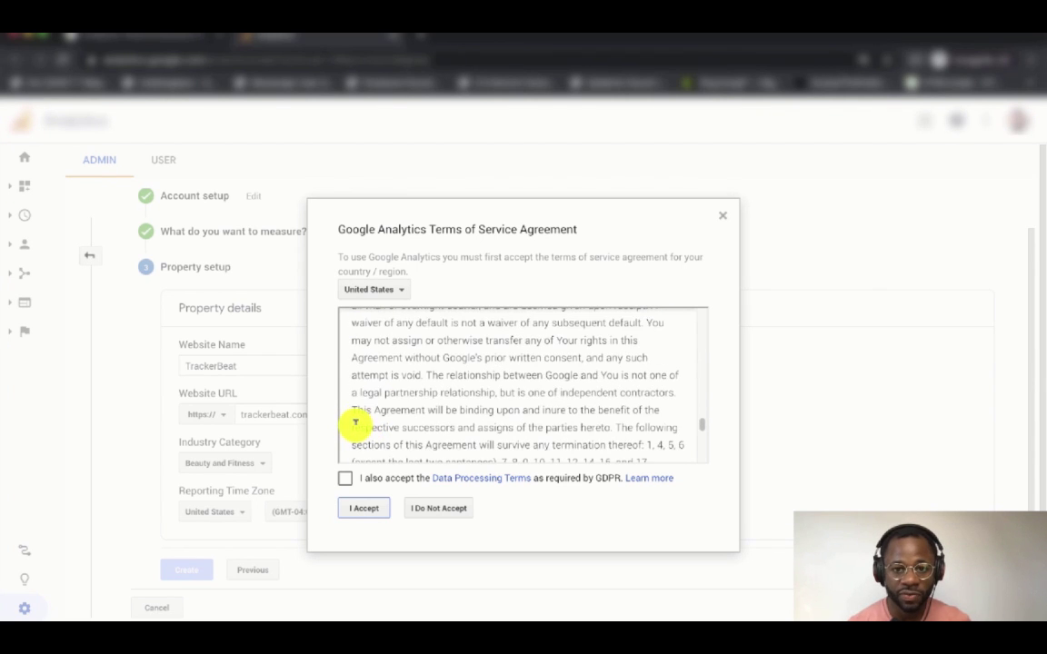
pyautogui.scroll(-10, 353, 434)
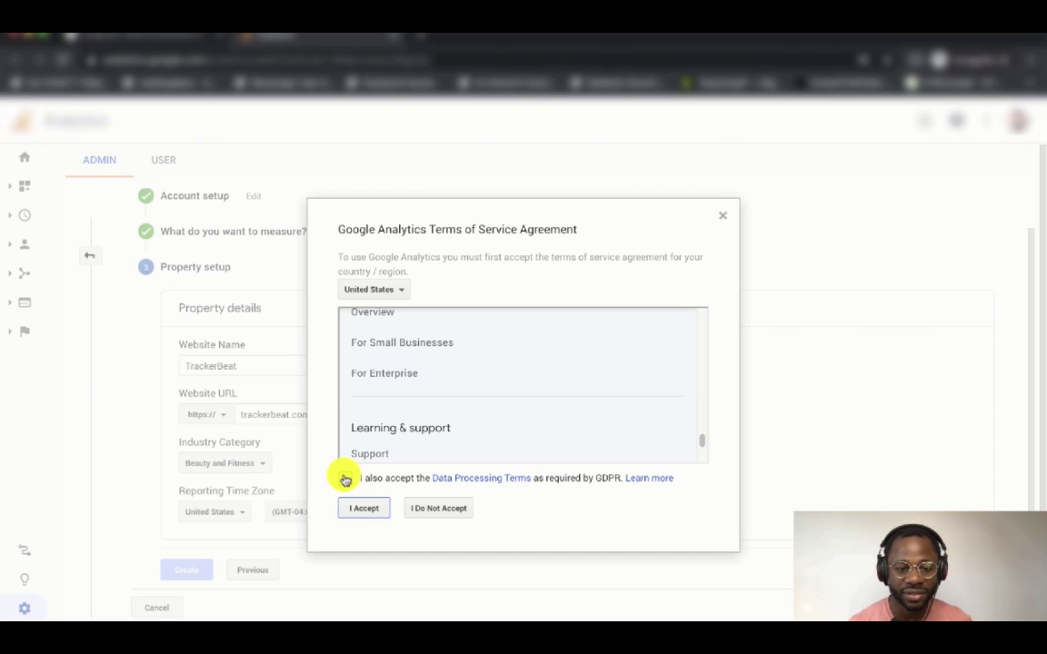
pyautogui.click(344, 479)
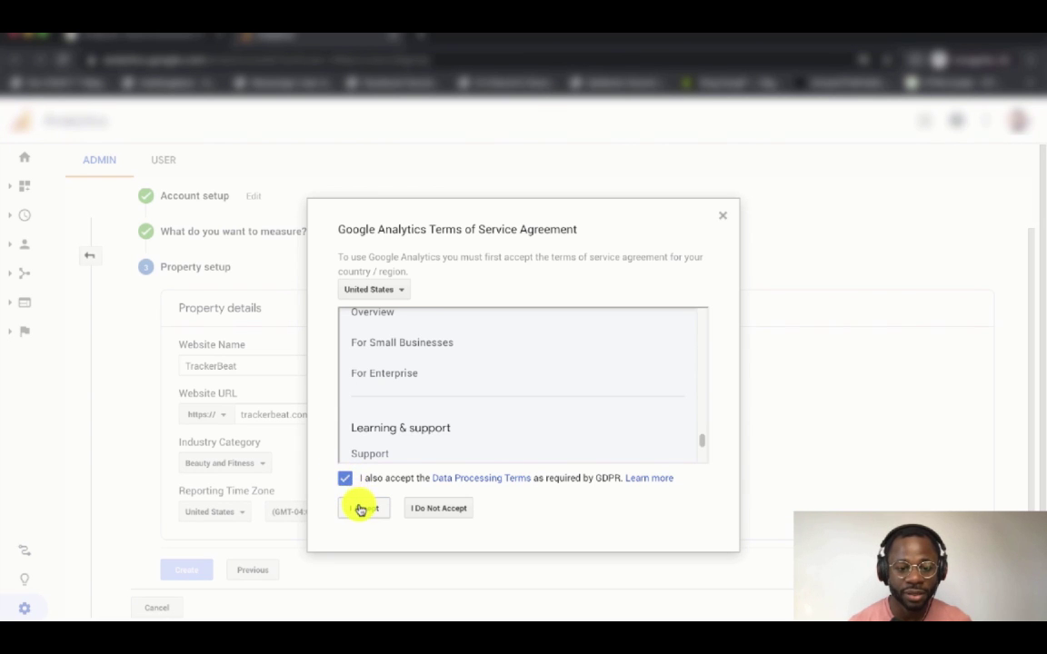
pyautogui.click(360, 507)
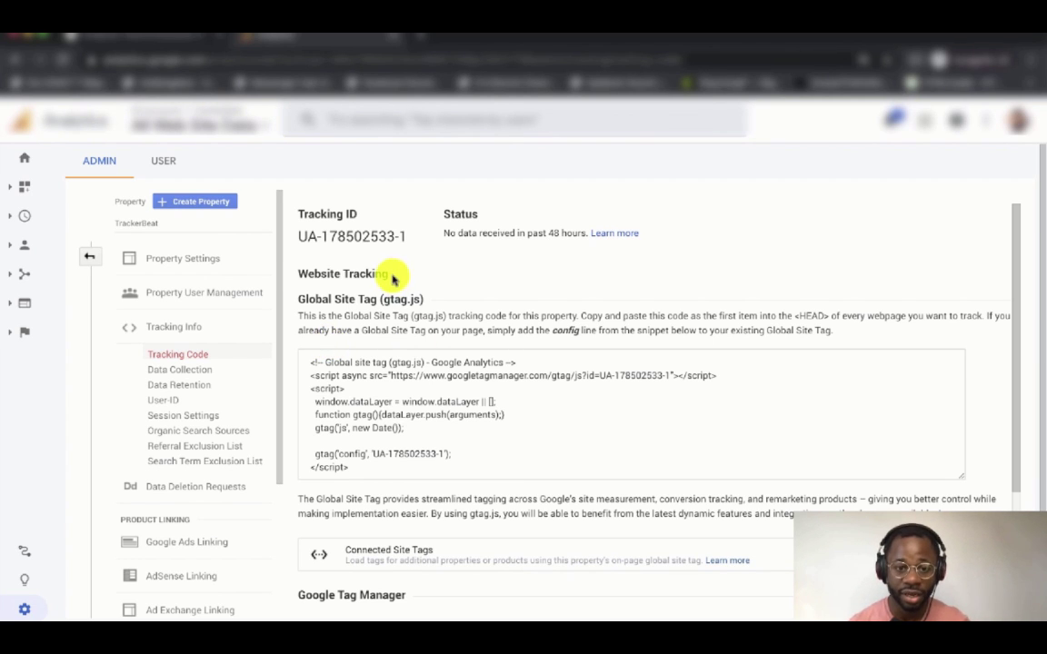
# Copy the TrackerBeat property's Tracking ID.
pyautogui.moveTo(299, 240); pyautogui.dragTo(406, 237)
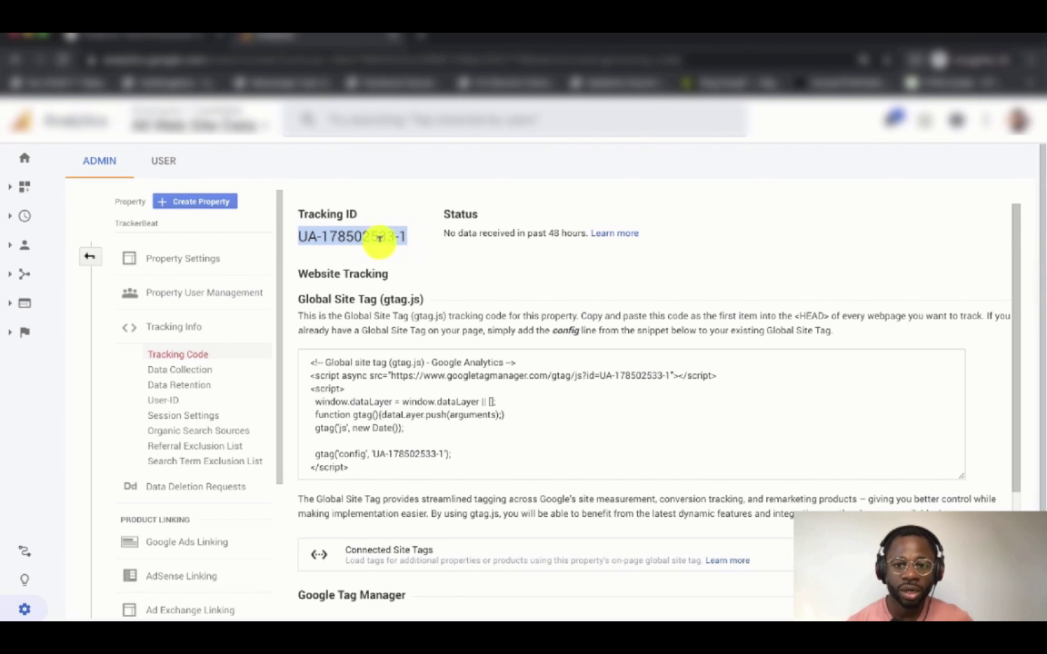
pyautogui.rightClick(316, 235)
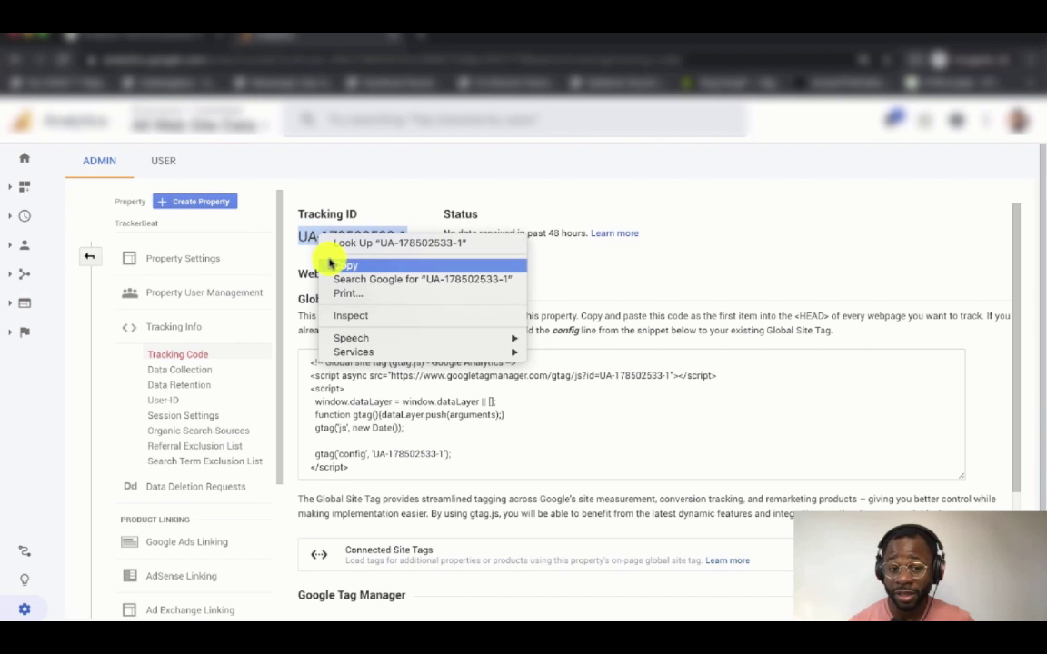
pyautogui.click(345, 265)
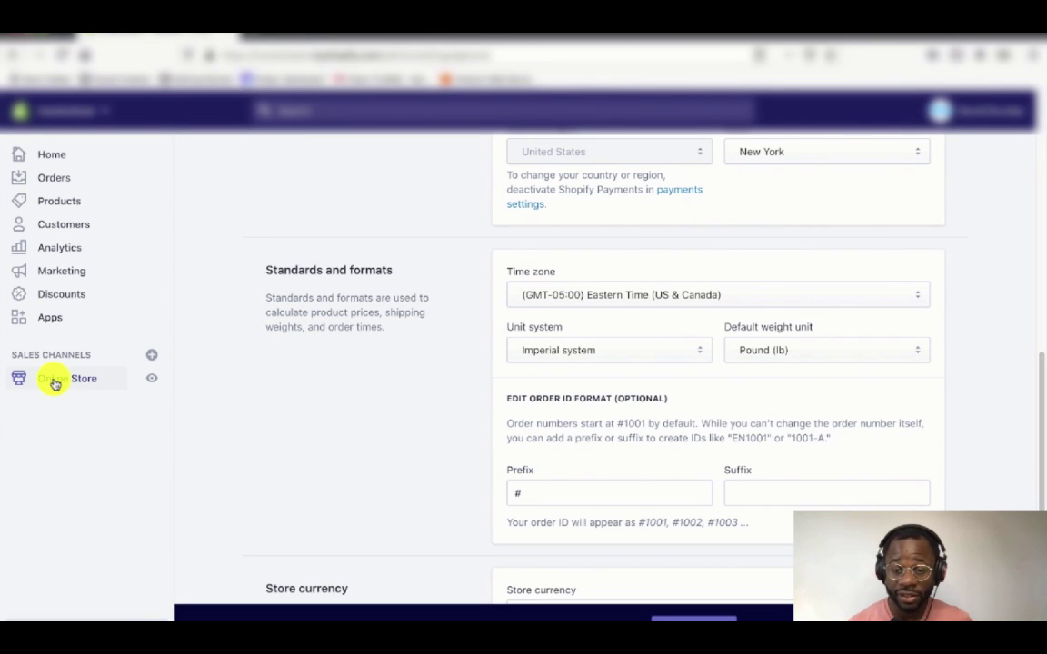
# Paste the Tracking ID into Shopify's Online Store Preferences Google Analytics field and save.
pyautogui.click(54, 381)
pyautogui.click(63, 504)
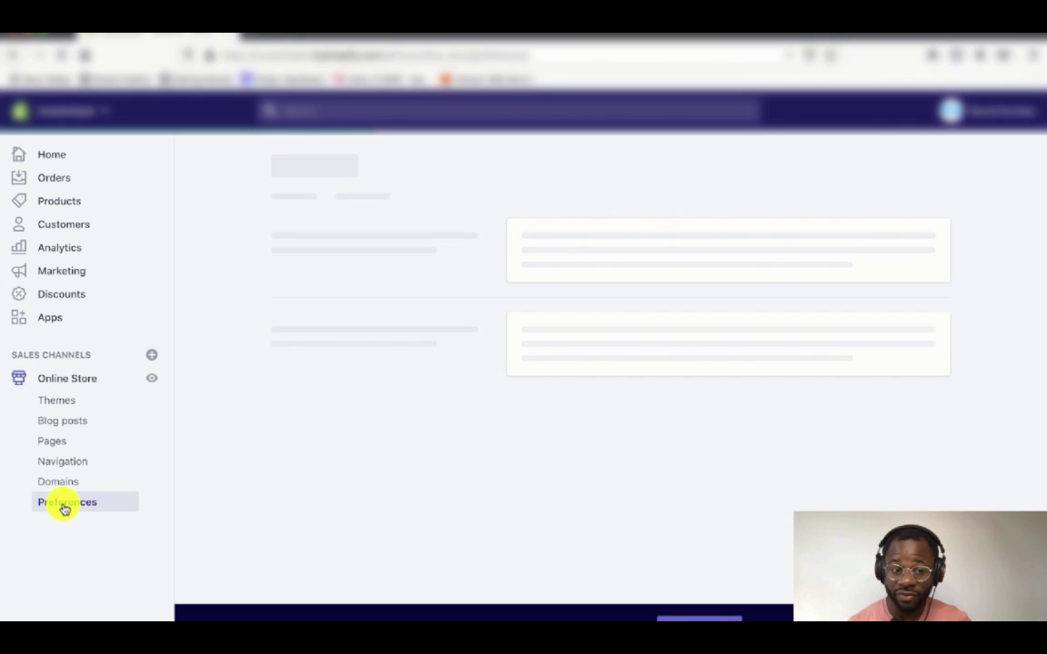
pyautogui.scroll(-5, 530, 364)
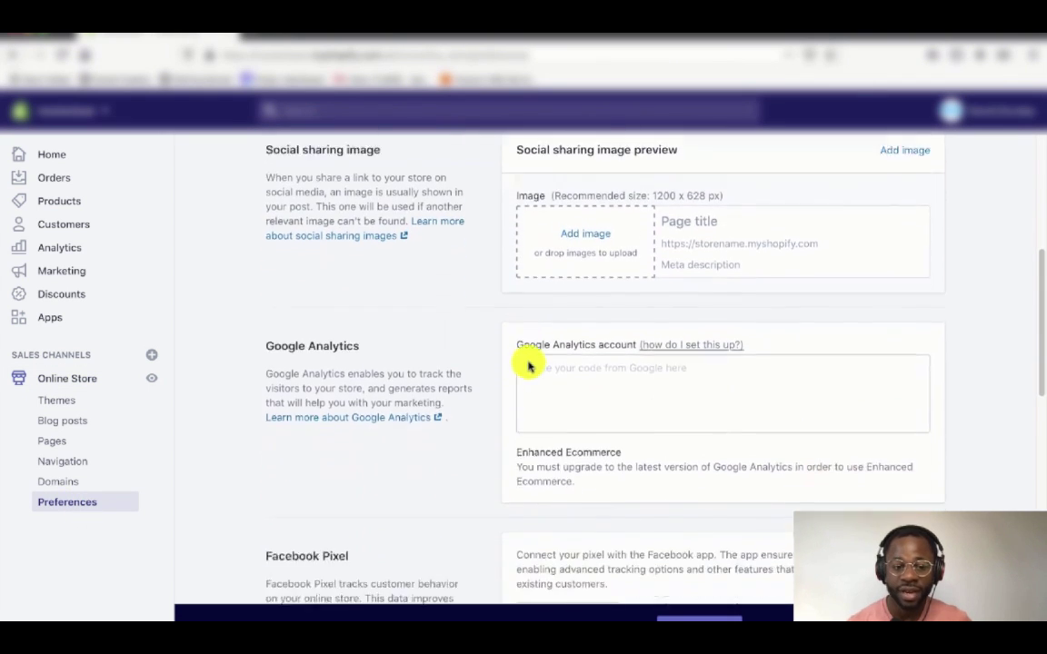
pyautogui.scroll(-2, 529, 365)
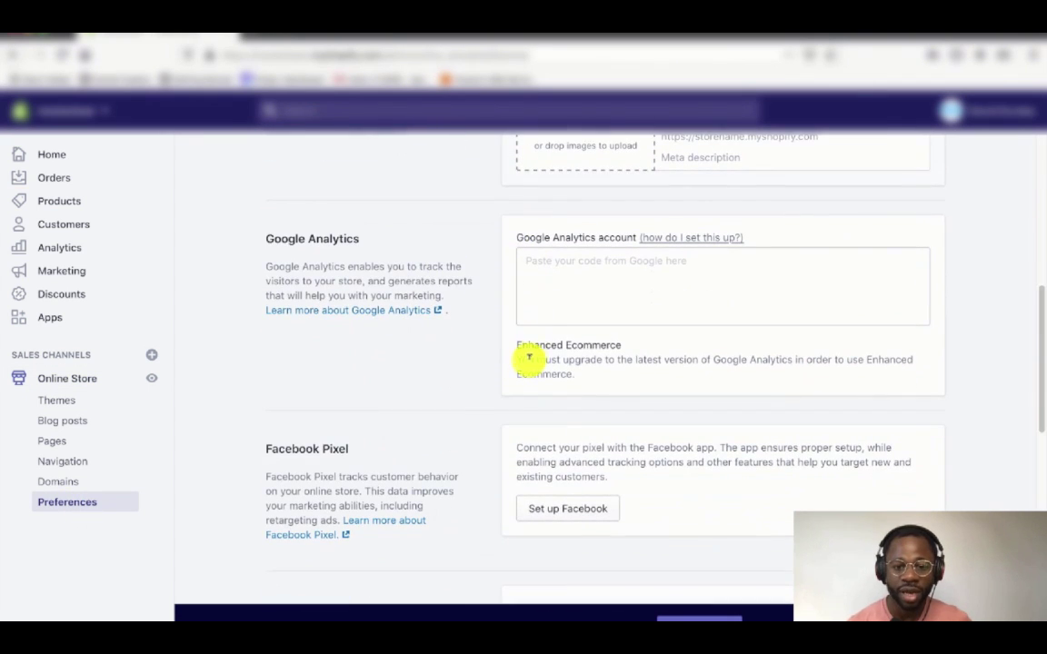
pyautogui.click(536, 264)
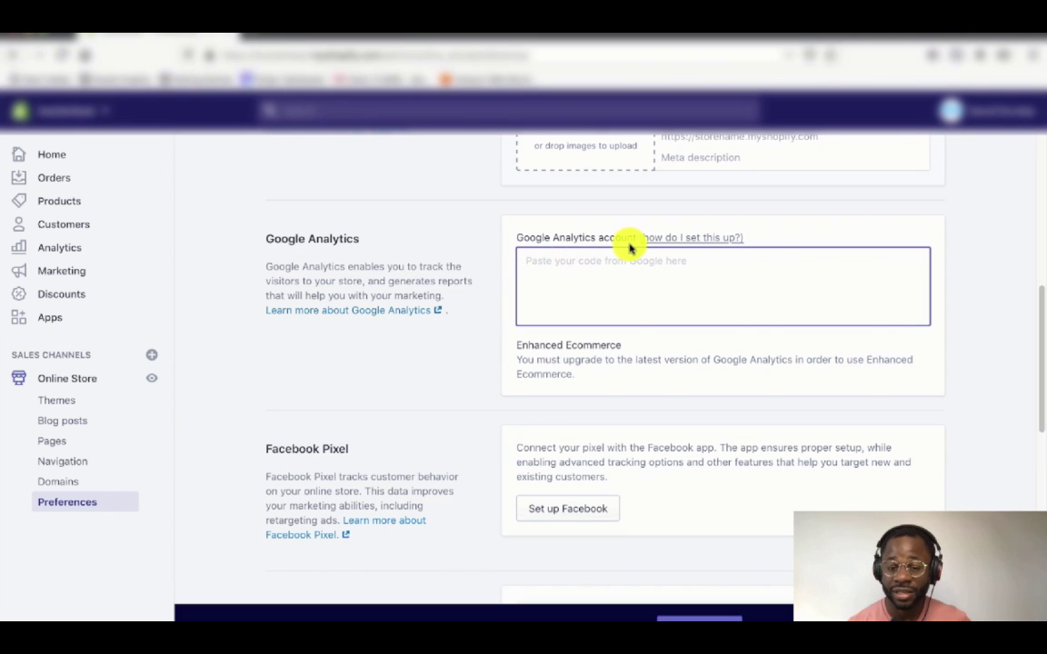
pyautogui.rightClick(589, 259)
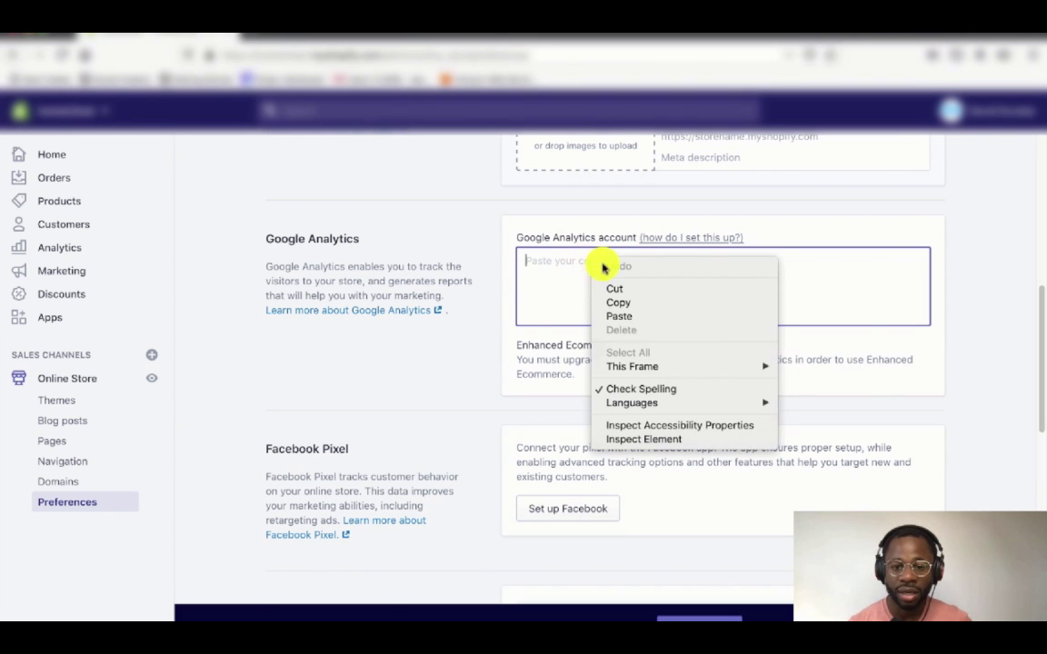
pyautogui.click(627, 316)
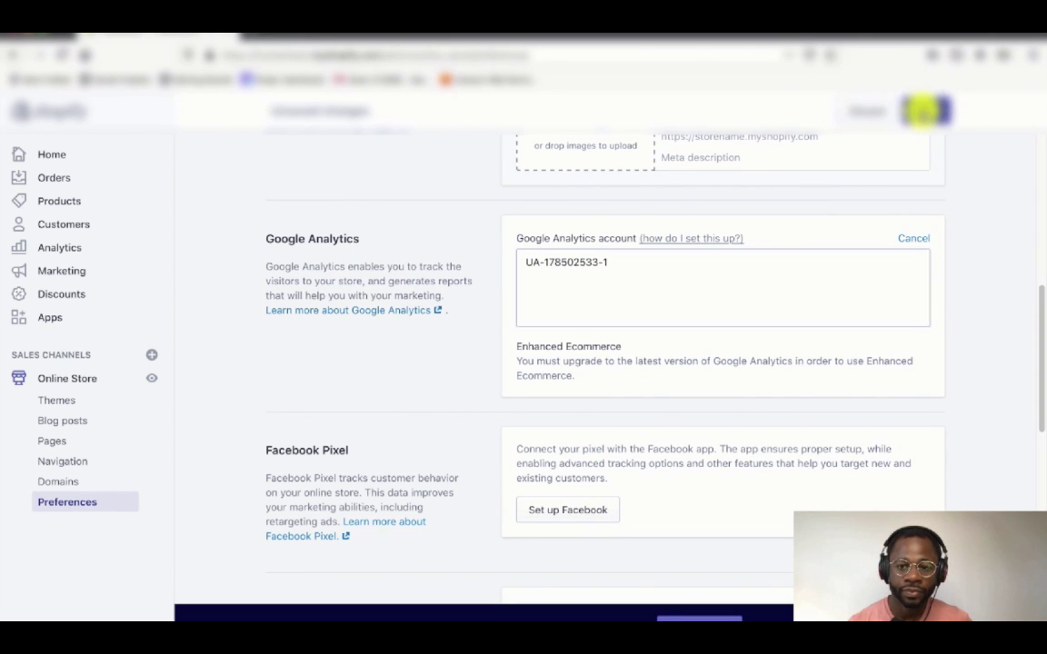
pyautogui.click(924, 111)
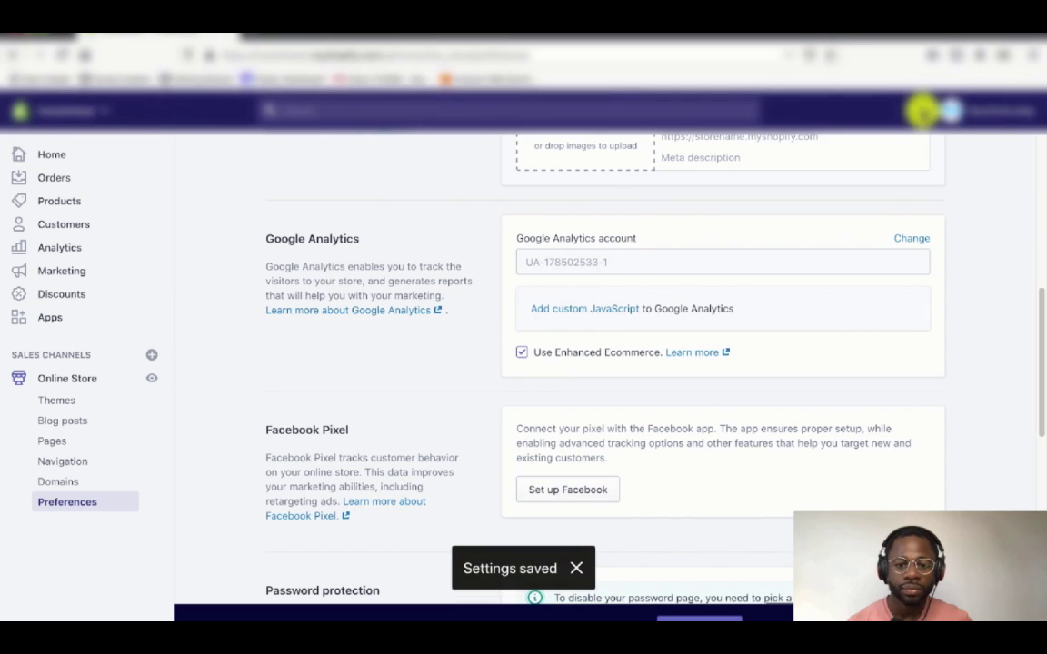
# Toggle Use Enhanced Ecommerce off and back on, leaving it enabled.
pyautogui.click(545, 354)
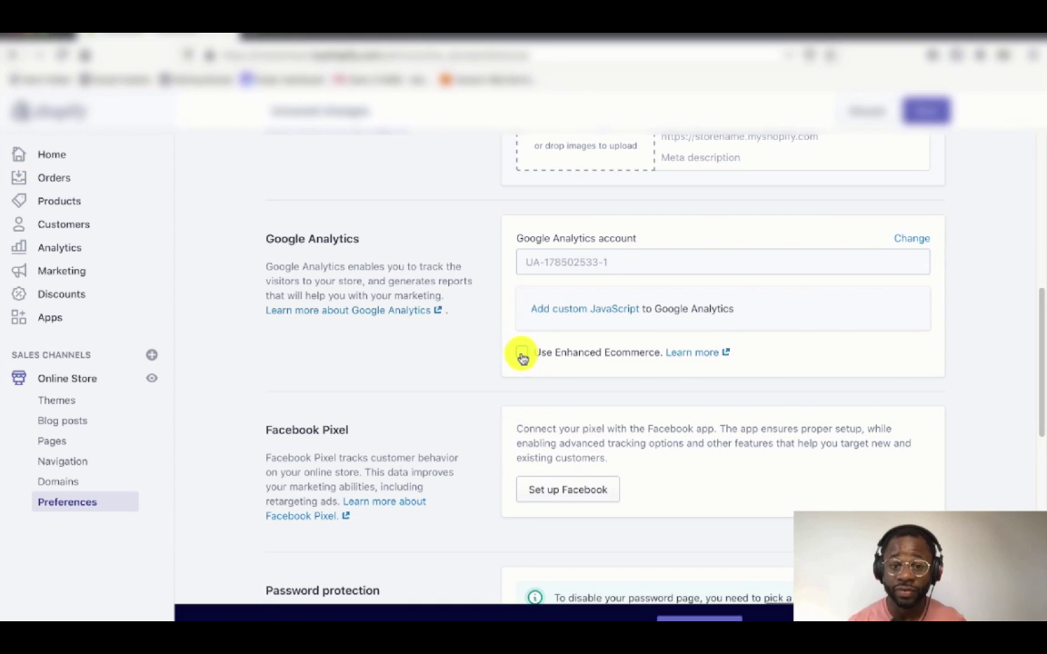
pyautogui.click(522, 355)
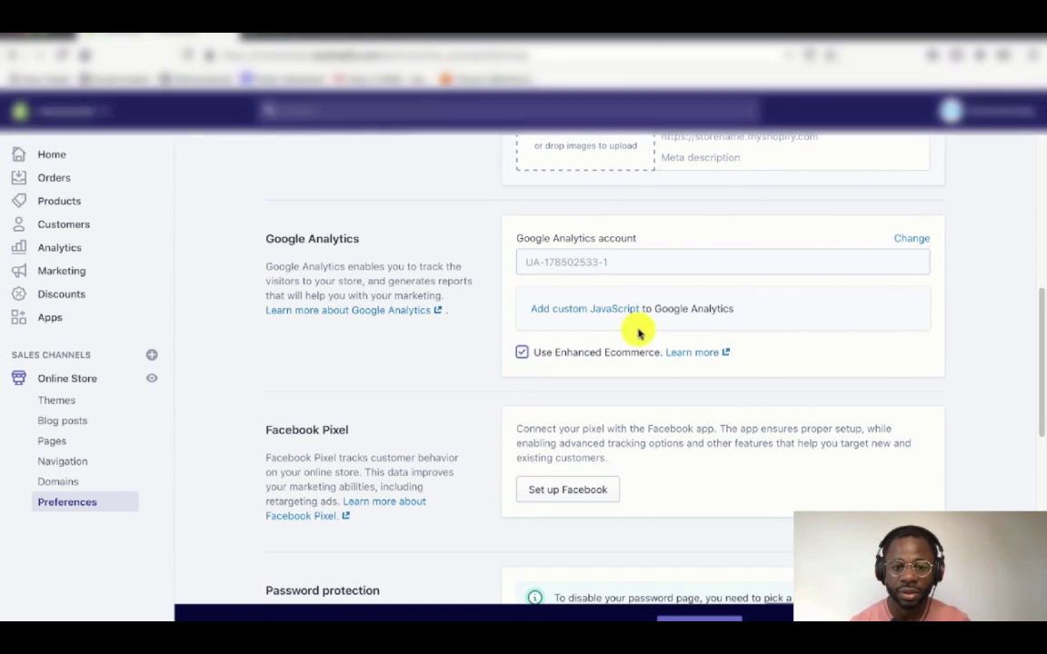
pyautogui.scroll(5, 890, 191)
pyautogui.scroll(-8, 900, 205)
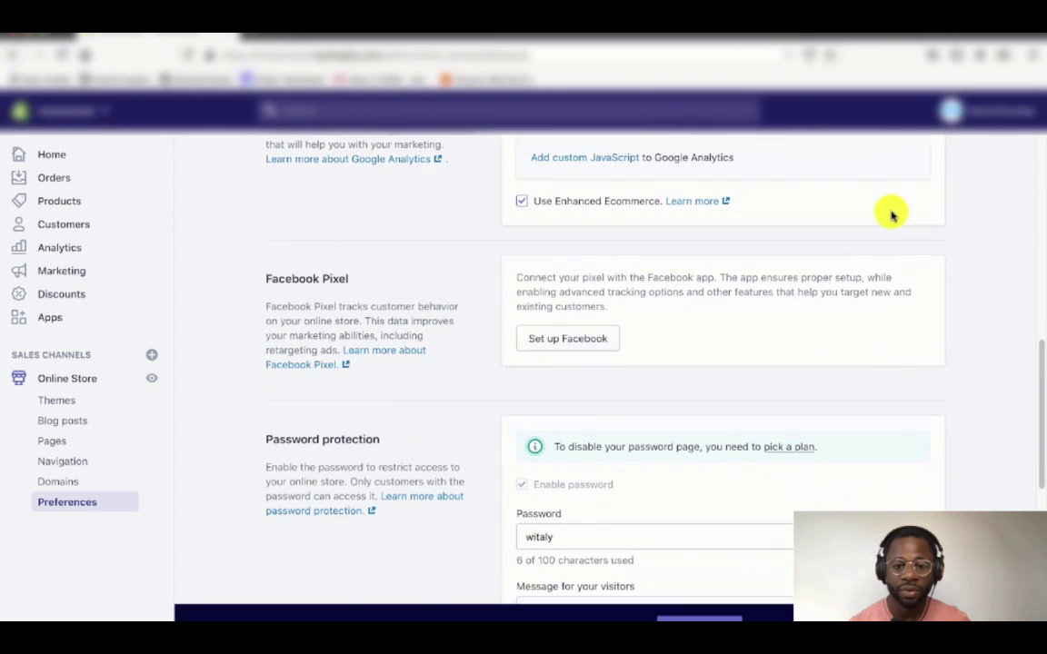
pyautogui.scroll(1, 890, 218)
pyautogui.scroll(3, 558, 397)
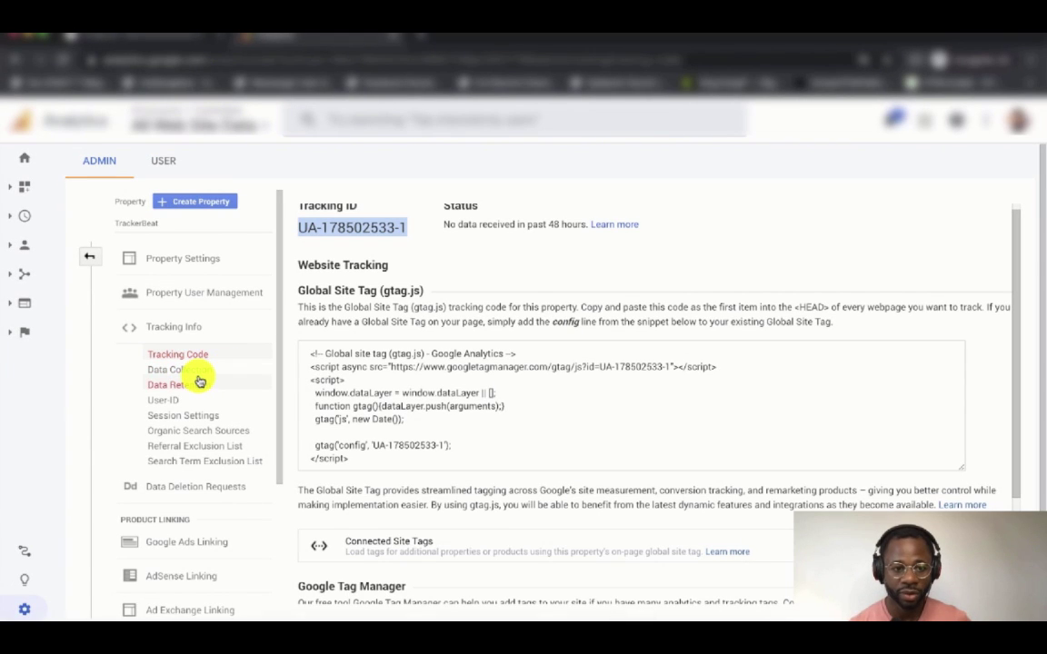
# In Data Collection, switch Remarketing and Advertising Reporting Features on and save.
pyautogui.click(195, 372)
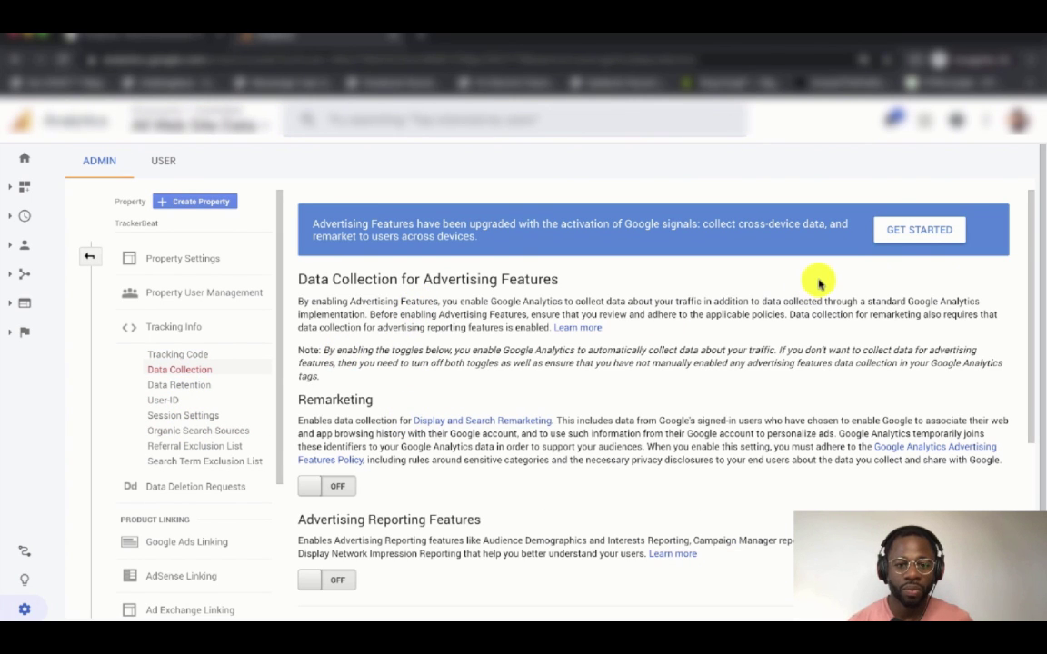
pyautogui.click(346, 488)
pyautogui.scroll(-3, 411, 492)
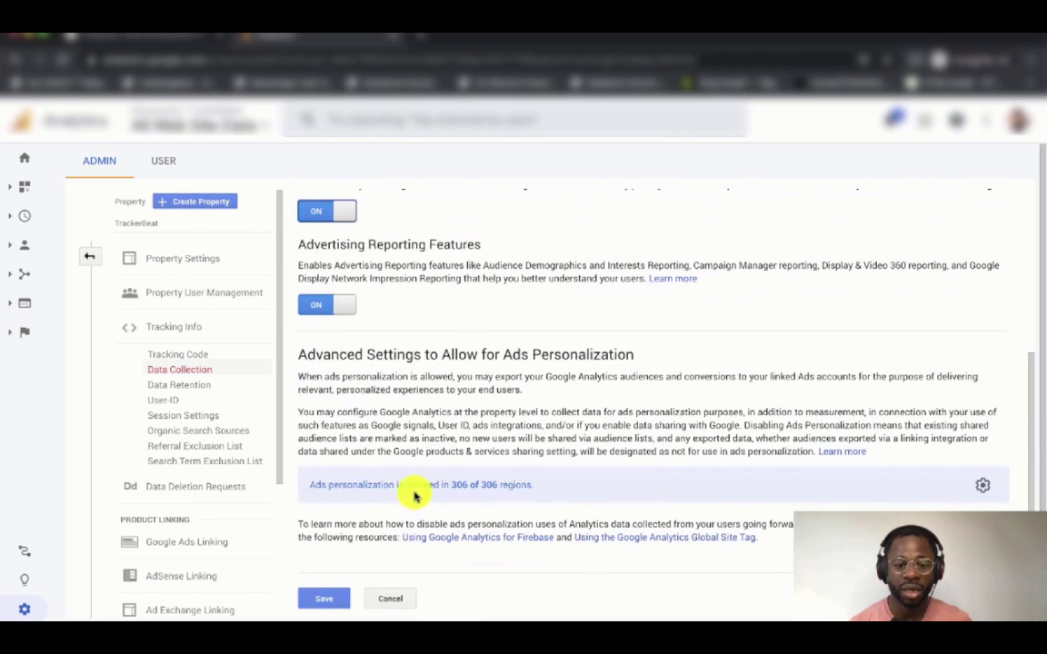
pyautogui.scroll(3, 351, 278)
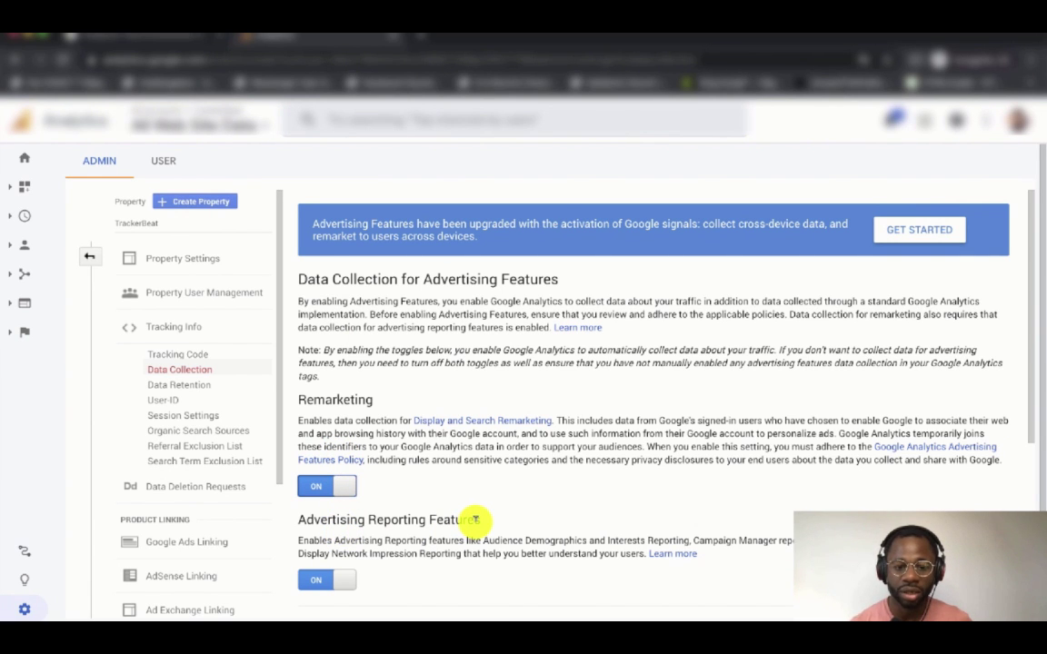
pyautogui.scroll(-3, 475, 519)
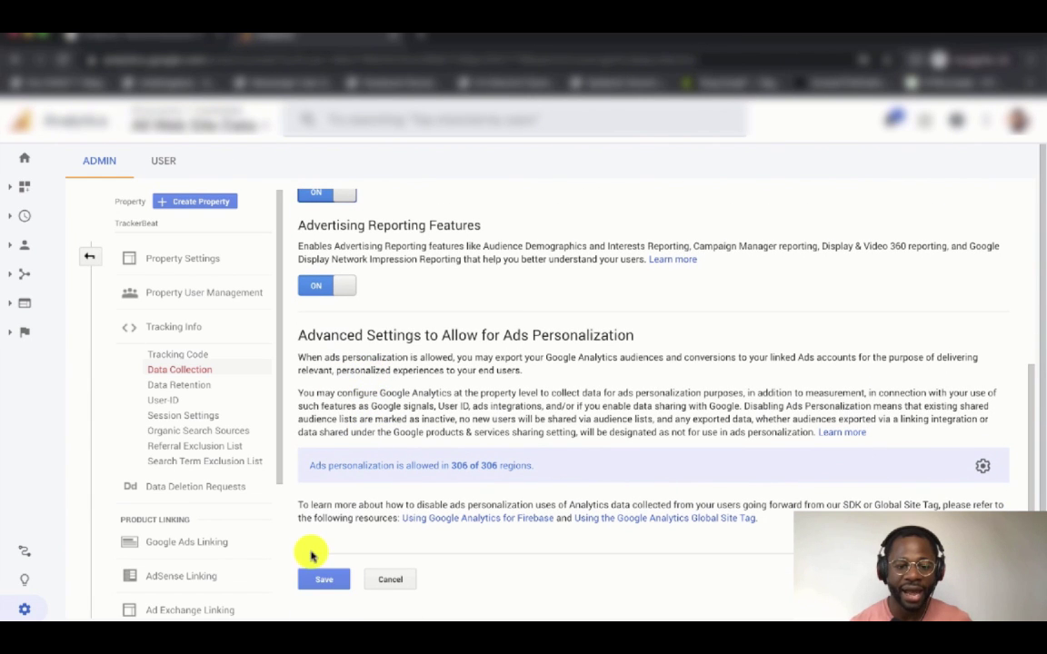
pyautogui.click(318, 580)
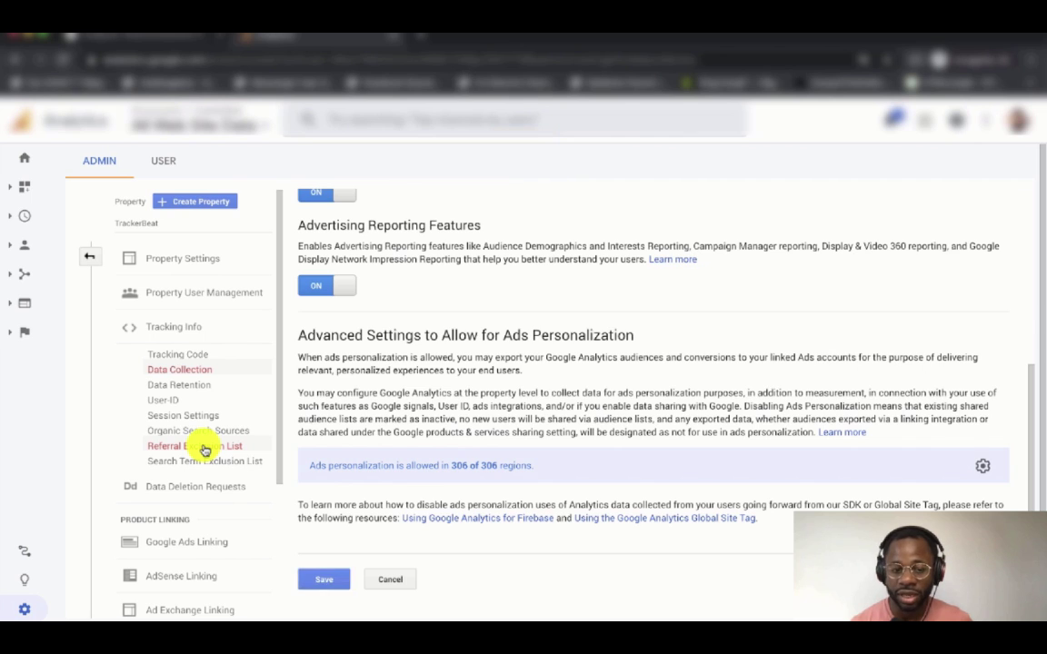
# Add pay.shopify.com and shop.app to the referral exclusion list.
pyautogui.click(204, 447)
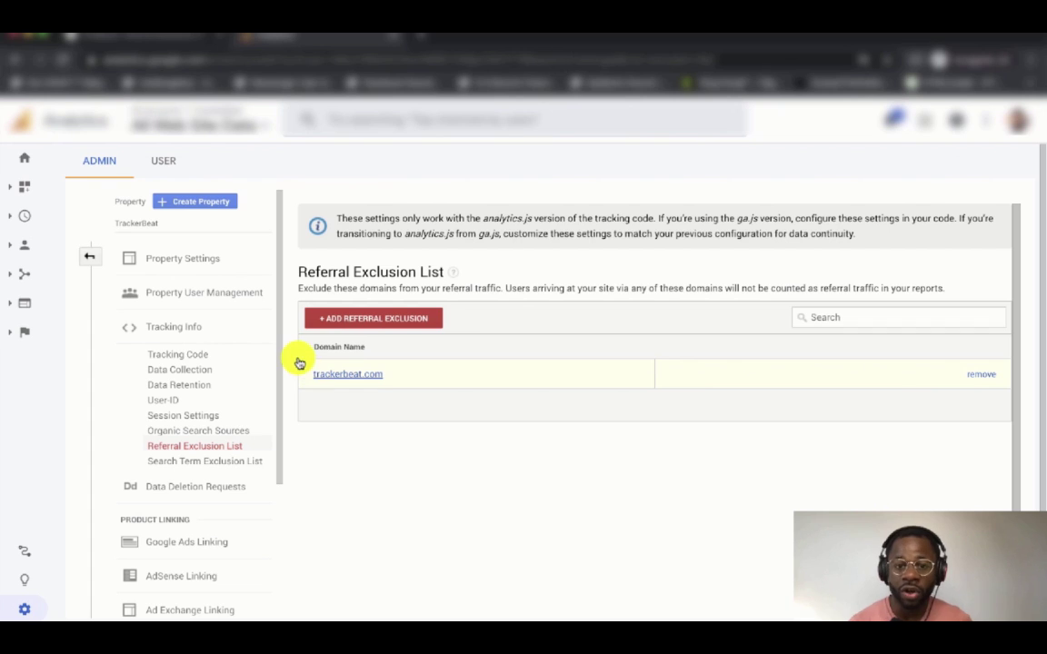
pyautogui.click(387, 320)
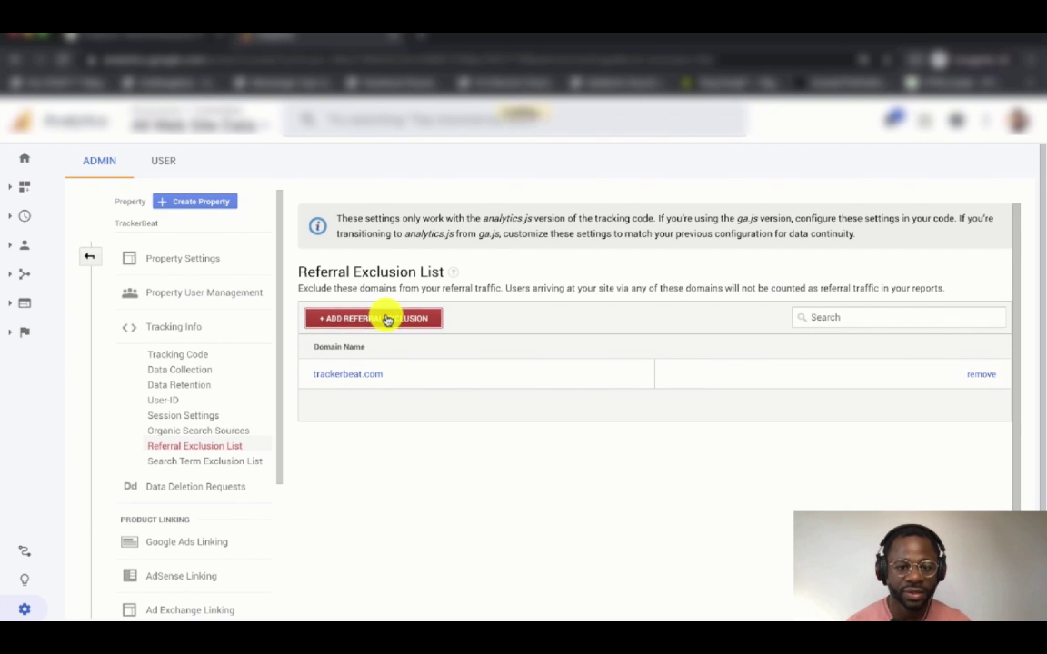
pyautogui.click(359, 328)
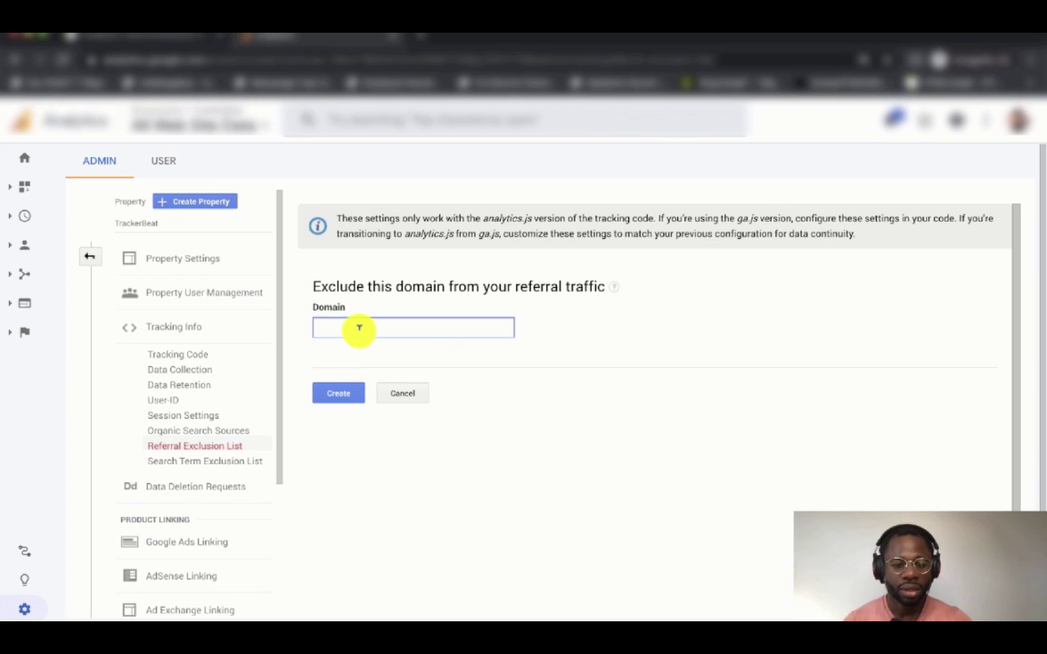
pyautogui.write('pay.shopify.com')
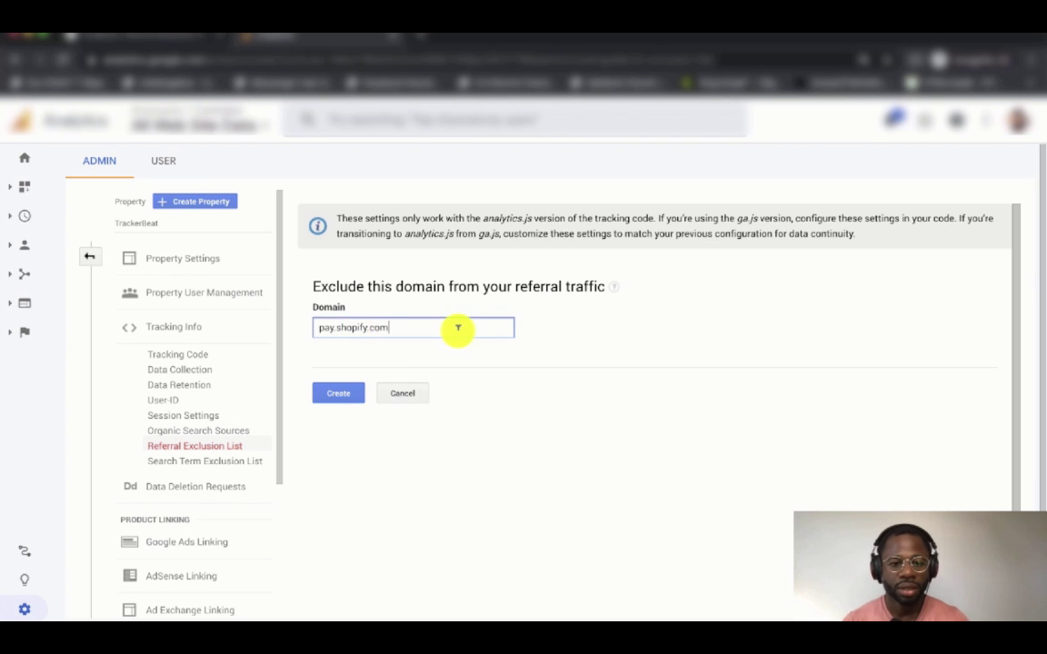
pyautogui.click(330, 394)
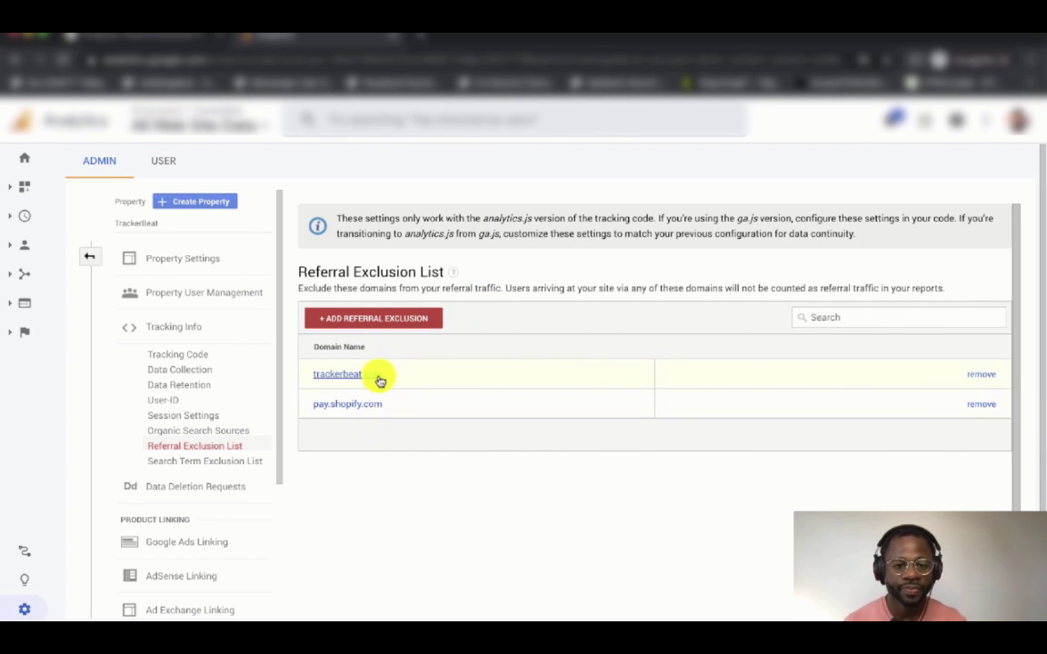
pyautogui.click(427, 318)
pyautogui.click(431, 327)
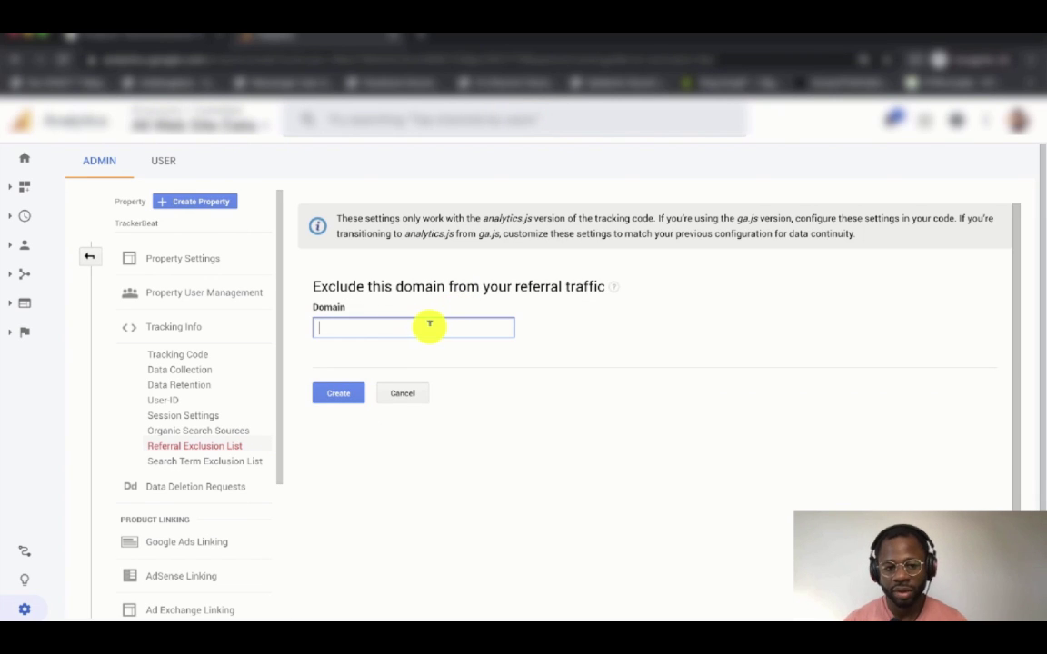
pyautogui.write('shop.app')
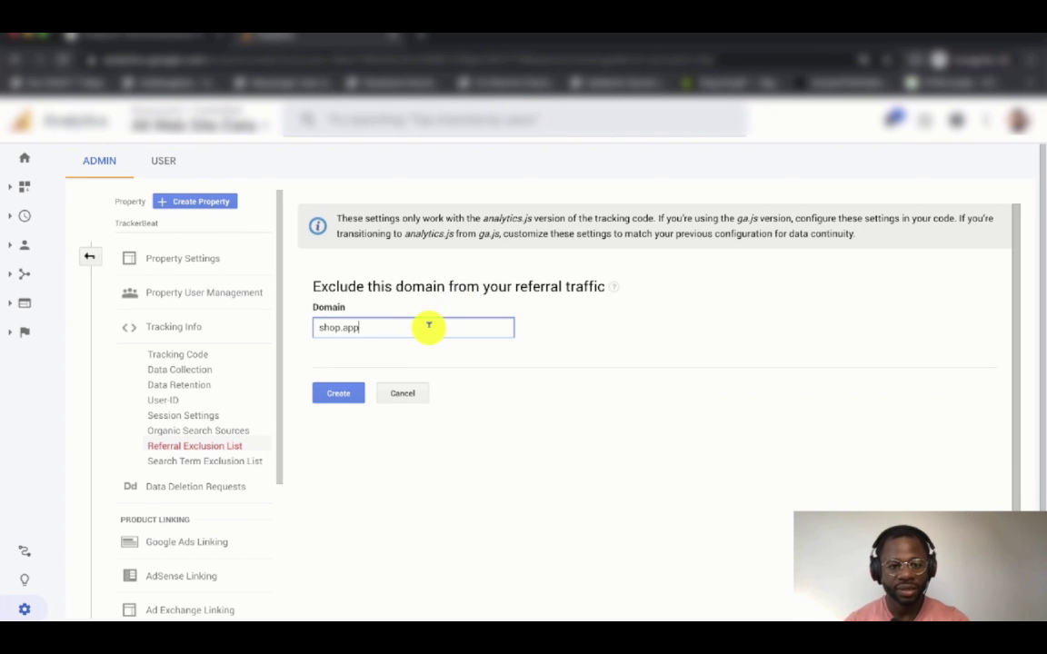
pyautogui.click(346, 400)
# Add shopify.com, portal.afterpay.com and paypal.com as further referral exclusions.
pyautogui.click(384, 327)
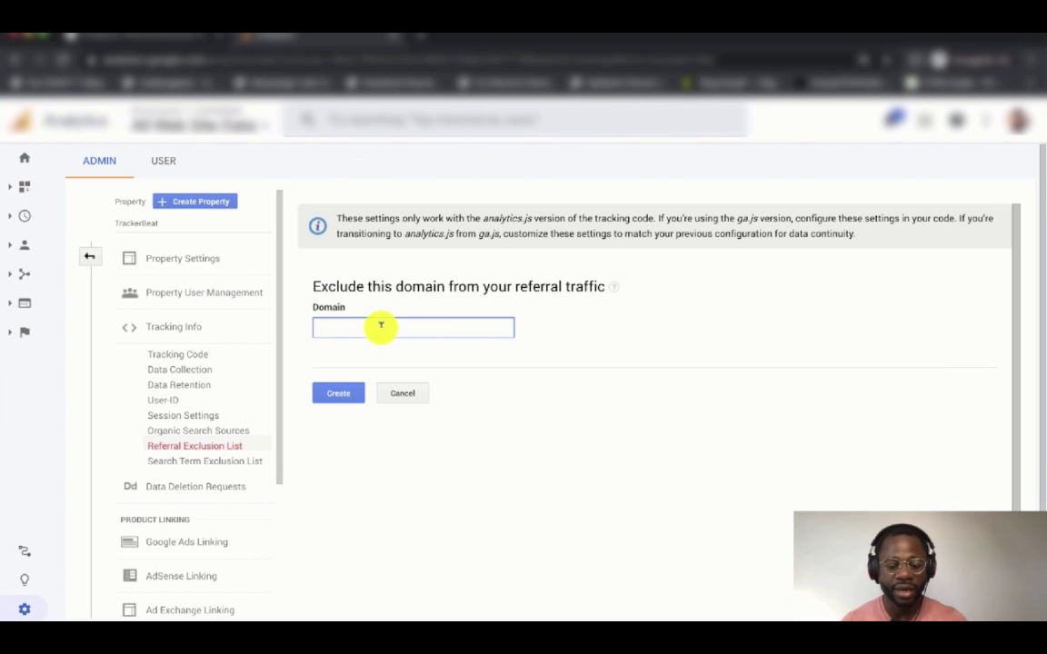
pyautogui.write('shopify.com')
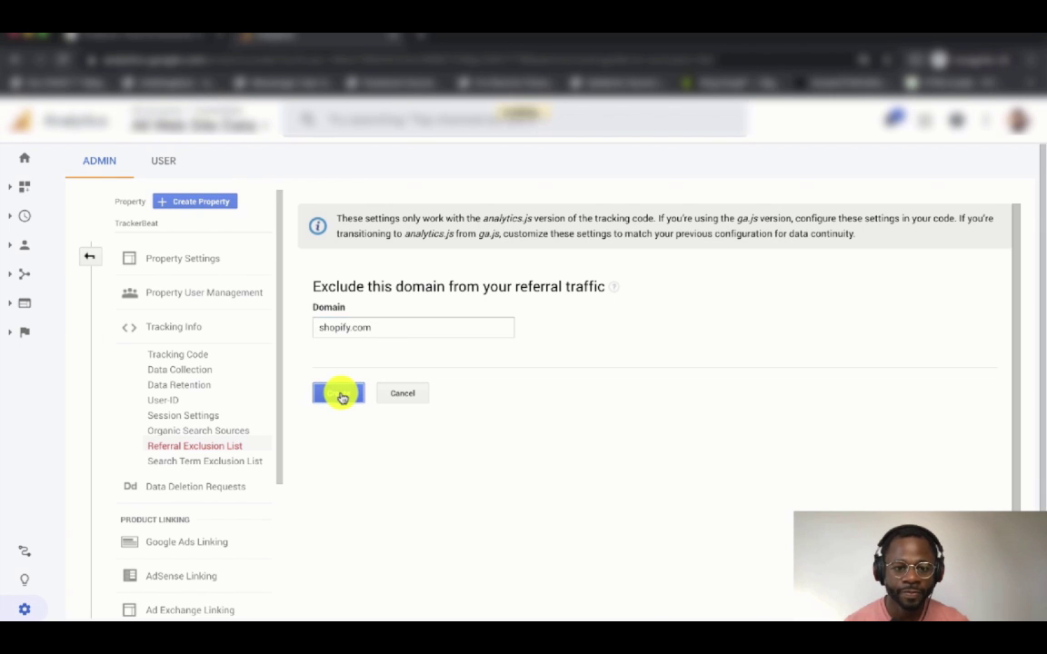
pyautogui.click(341, 397)
pyautogui.click(376, 320)
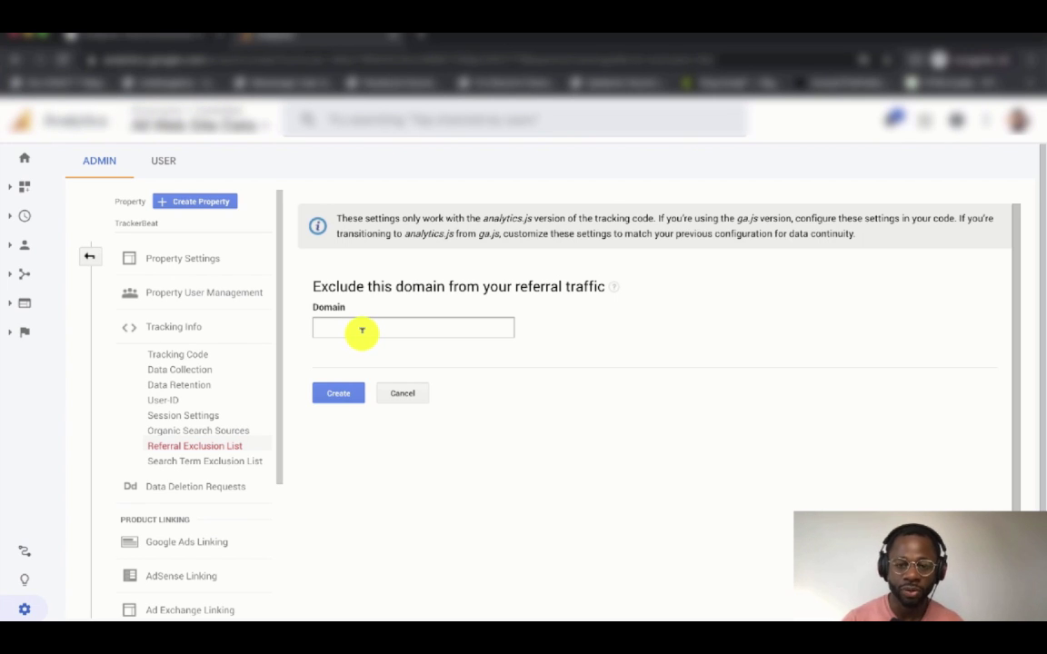
pyautogui.click(362, 330)
pyautogui.write('portal.afterpay.com')
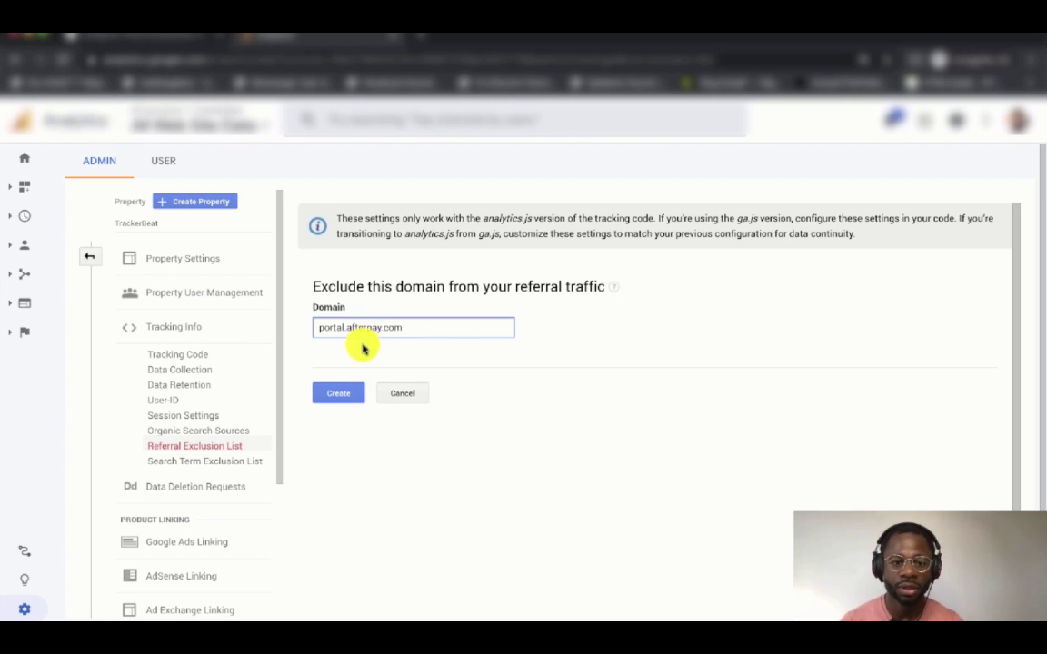
pyautogui.press('Return')
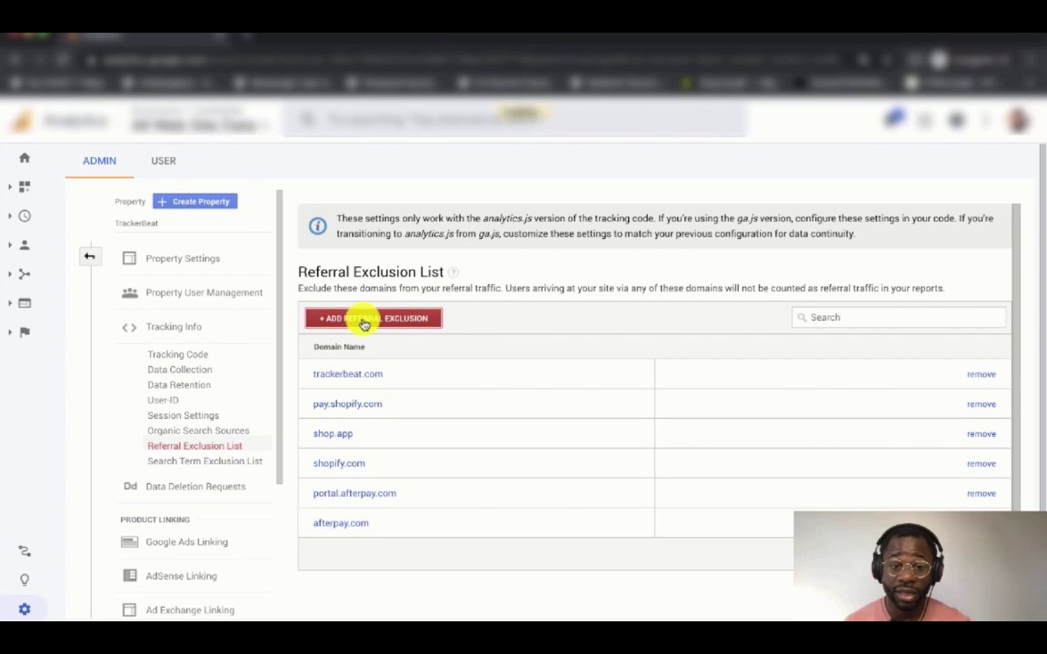
pyautogui.click(364, 318)
pyautogui.click(372, 328)
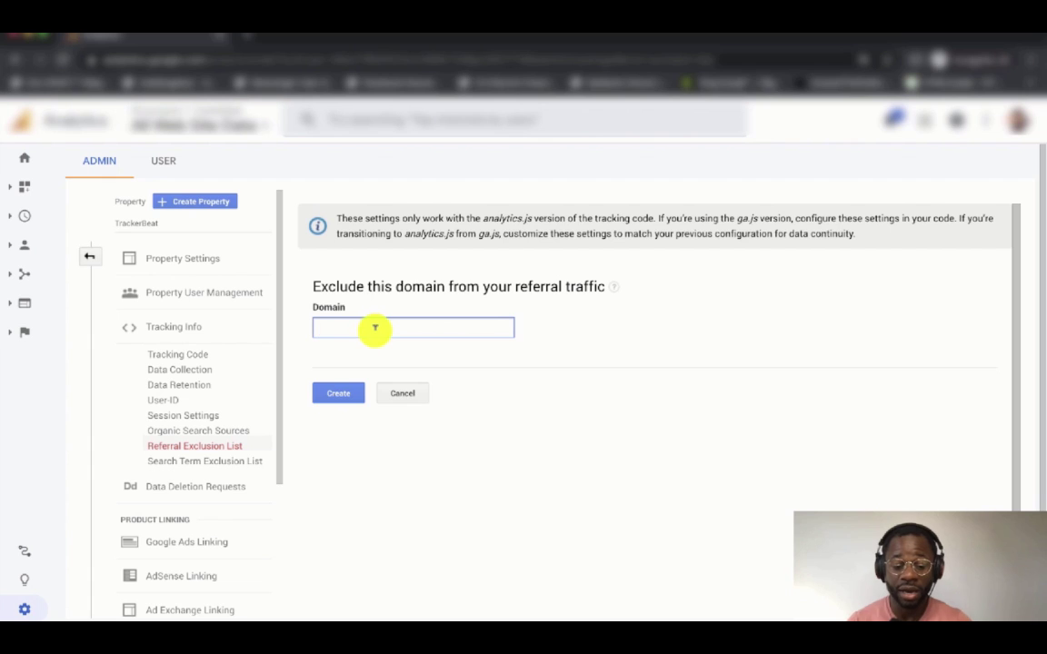
pyautogui.write('paypal.com')
pyautogui.click(334, 392)
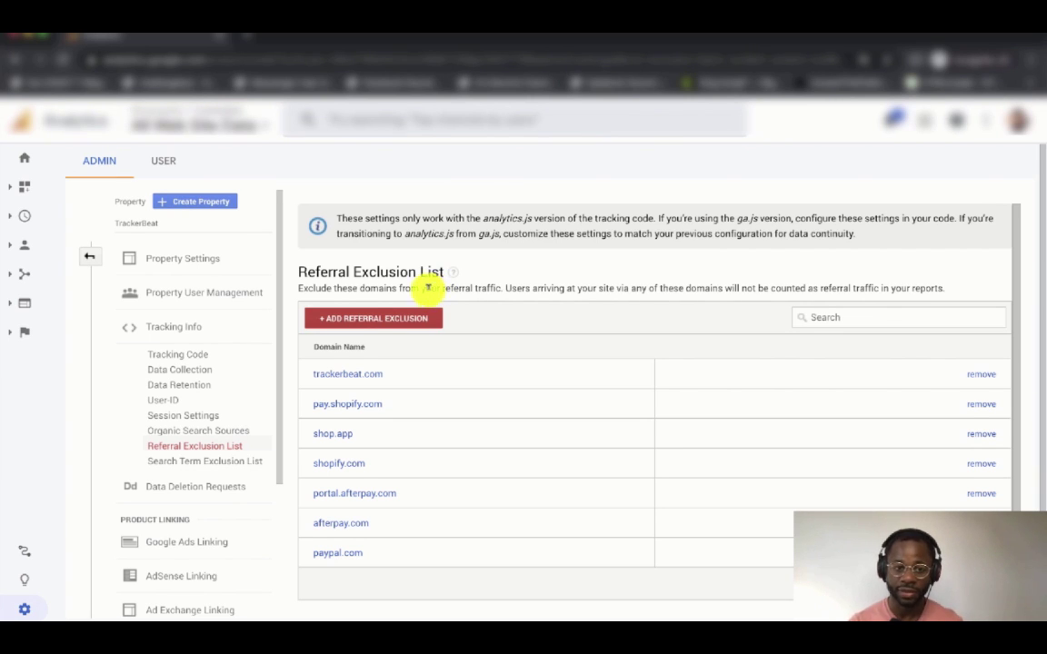
pyautogui.scroll(-1, 142, 228)
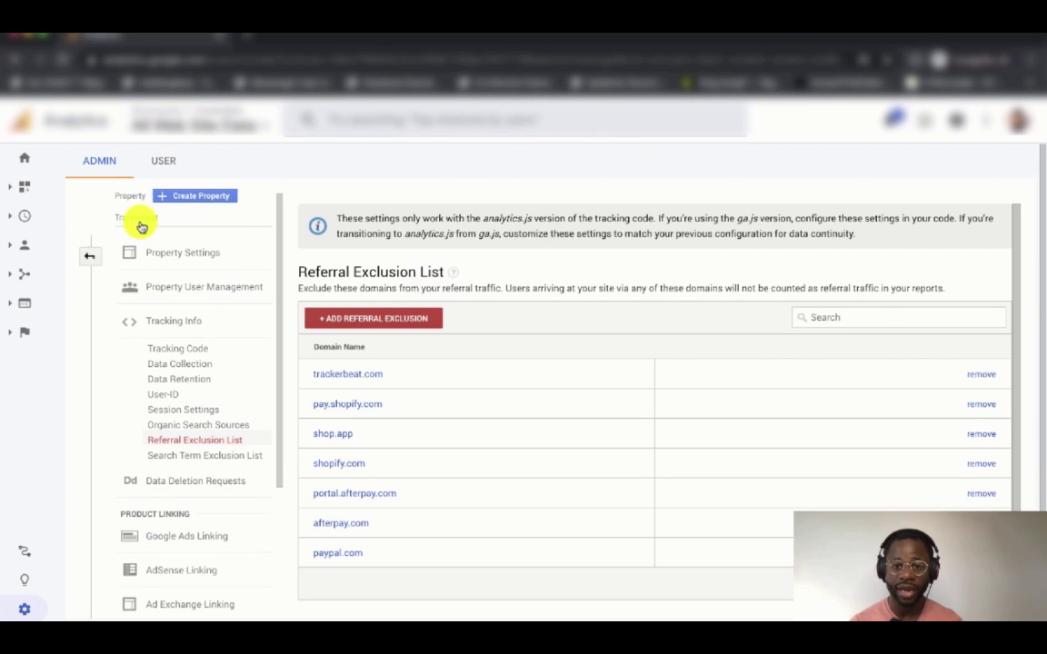
# Rename the All Web Site Data view to Standard in View Settings.
pyautogui.click(92, 261)
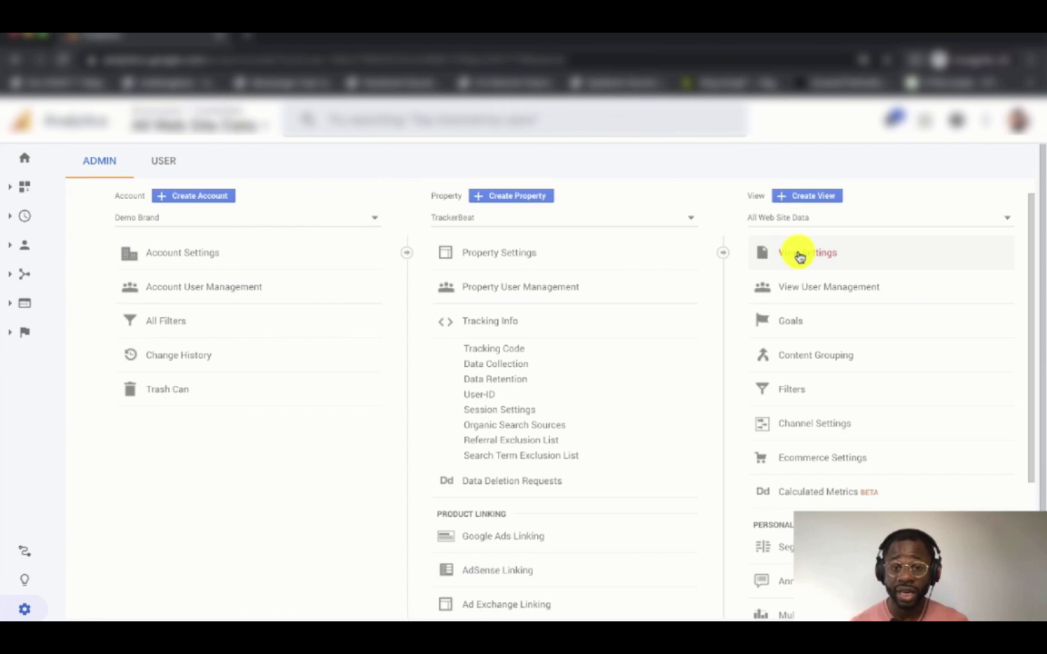
pyautogui.click(798, 256)
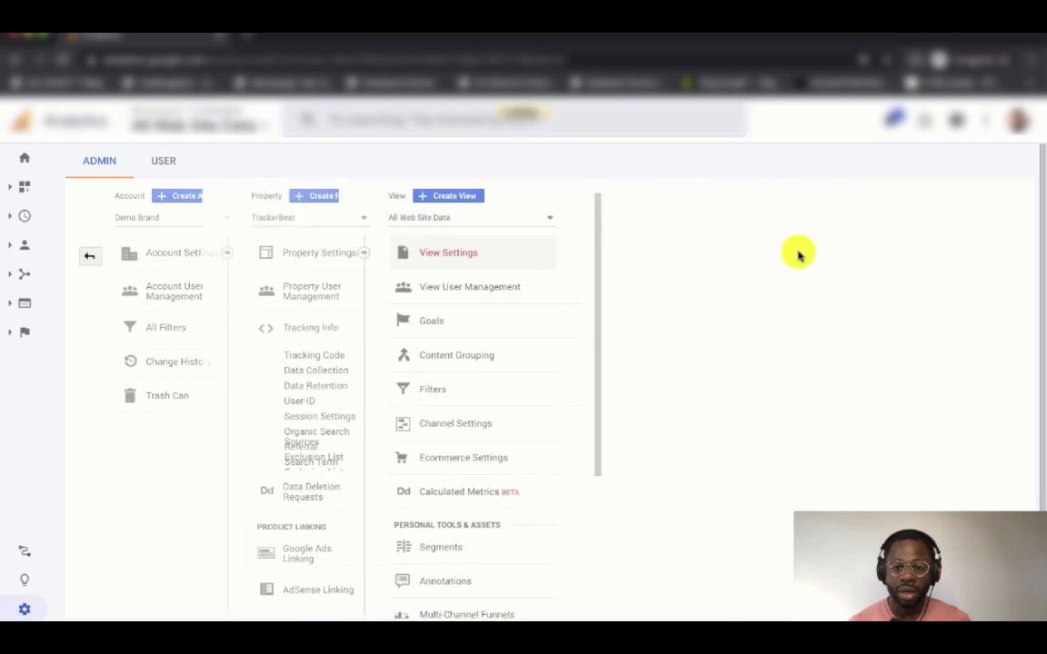
pyautogui.click(95, 261)
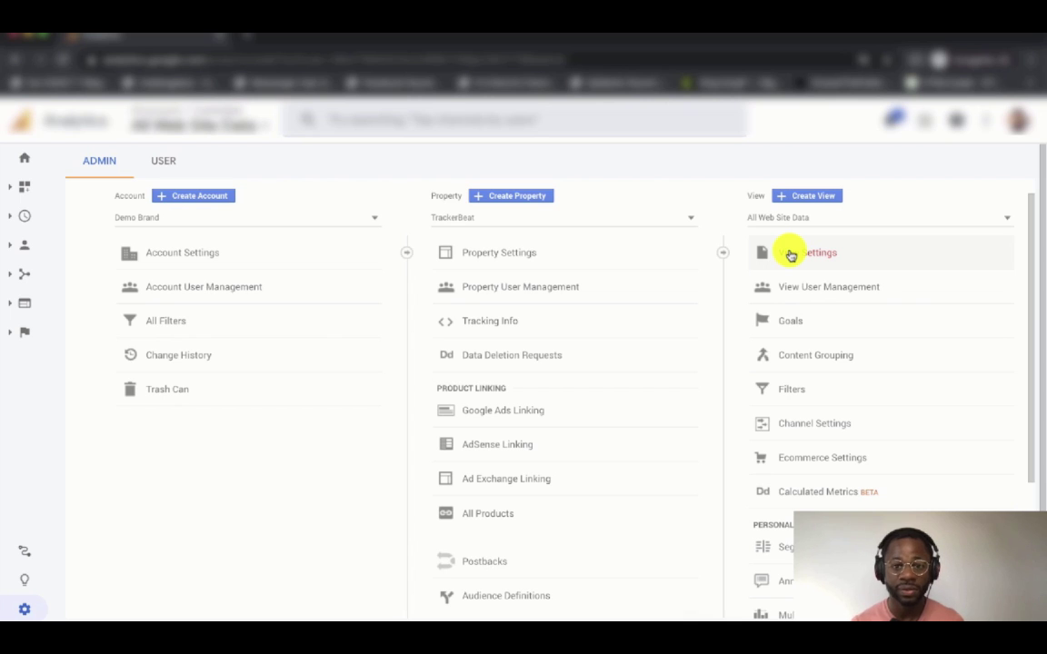
pyautogui.click(791, 256)
pyautogui.moveTo(304, 335); pyautogui.dragTo(461, 351)
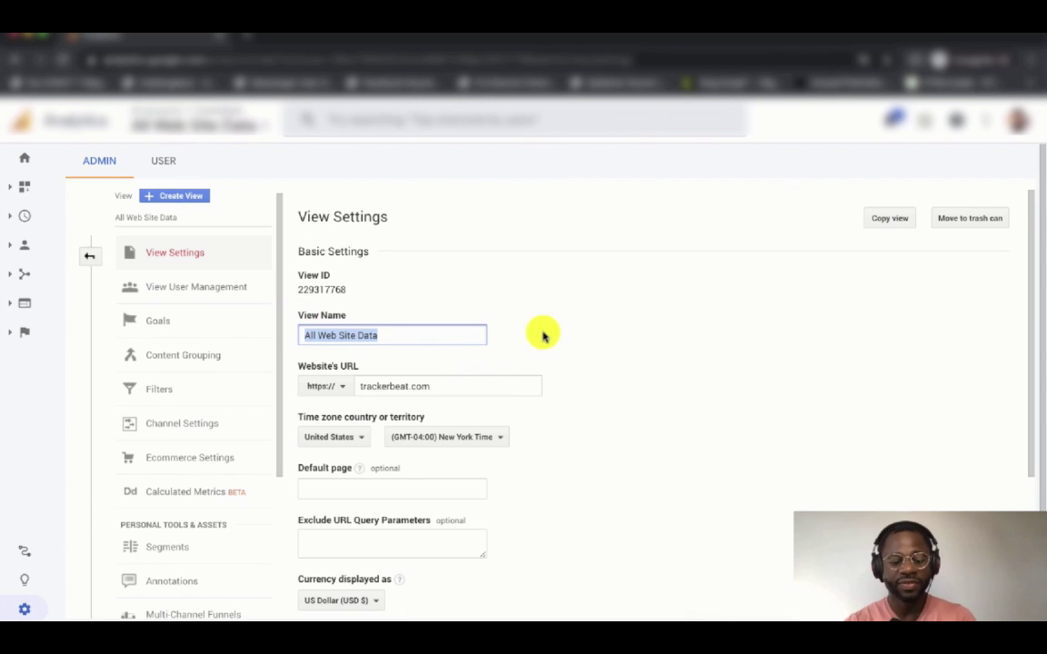
pyautogui.write('SY')
pyautogui.write('tan')
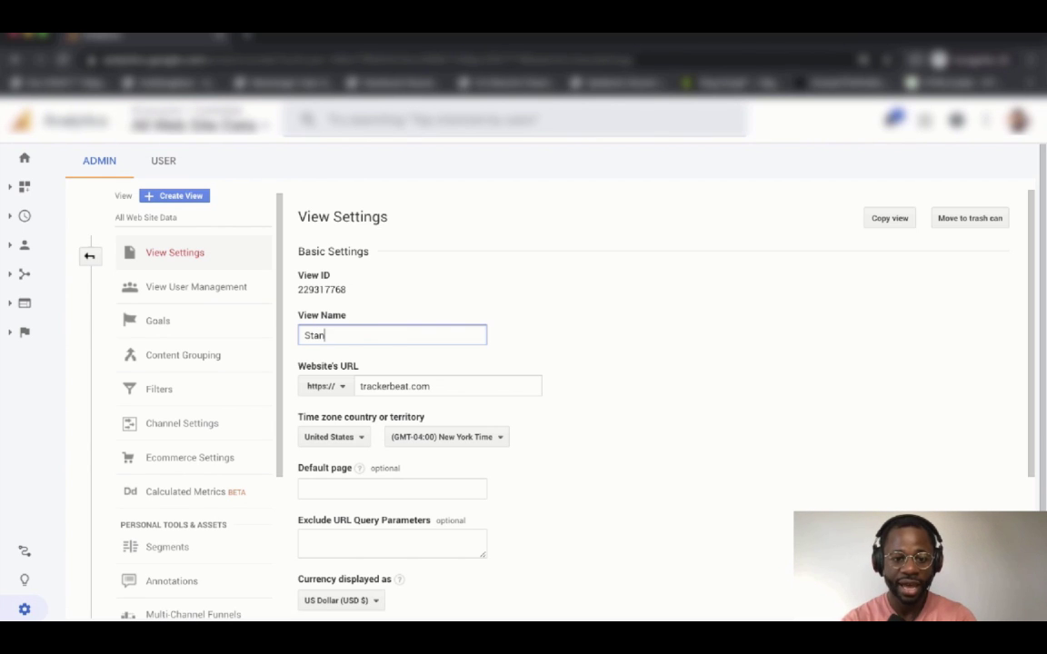
pyautogui.write('dard')
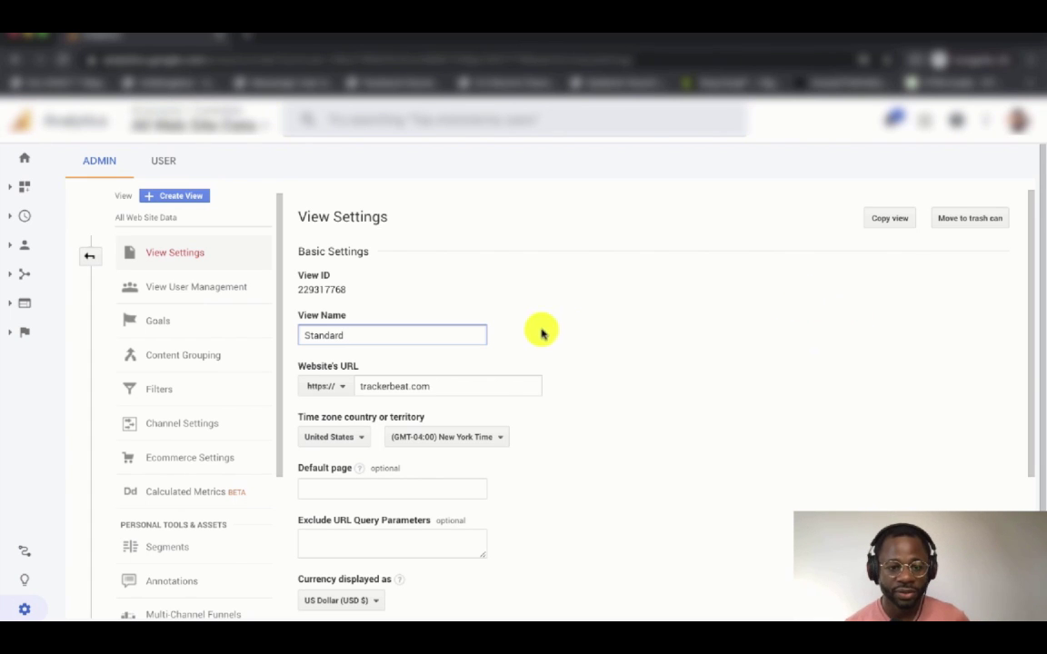
# Exclude hits from known bots and spiders and turn on site search tracking.
pyautogui.scroll(-1, 404, 385)
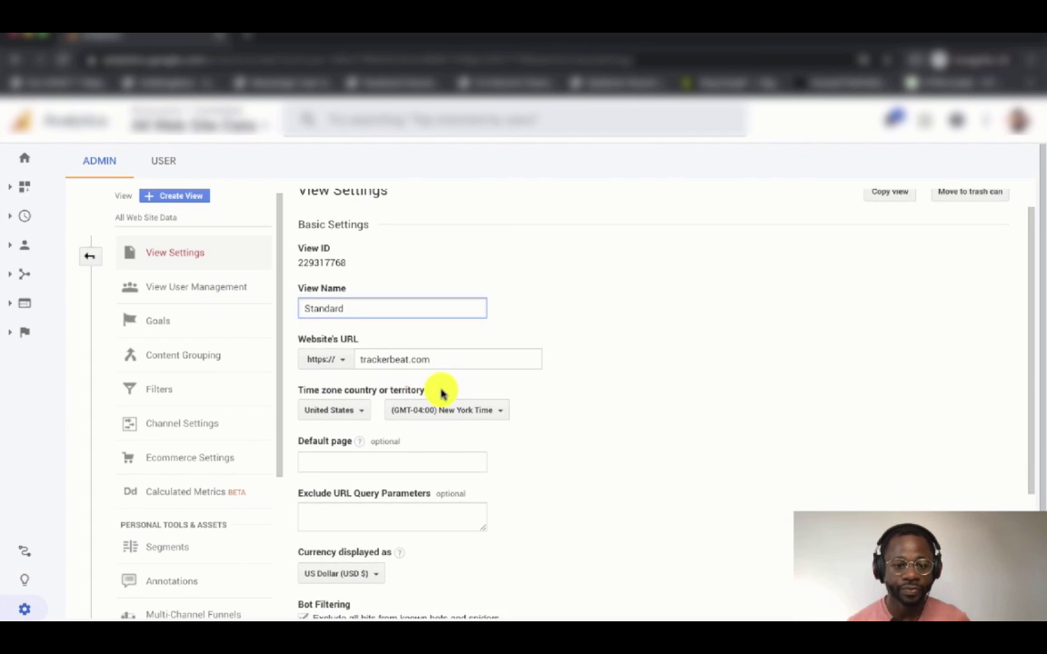
pyautogui.scroll(-2, 439, 397)
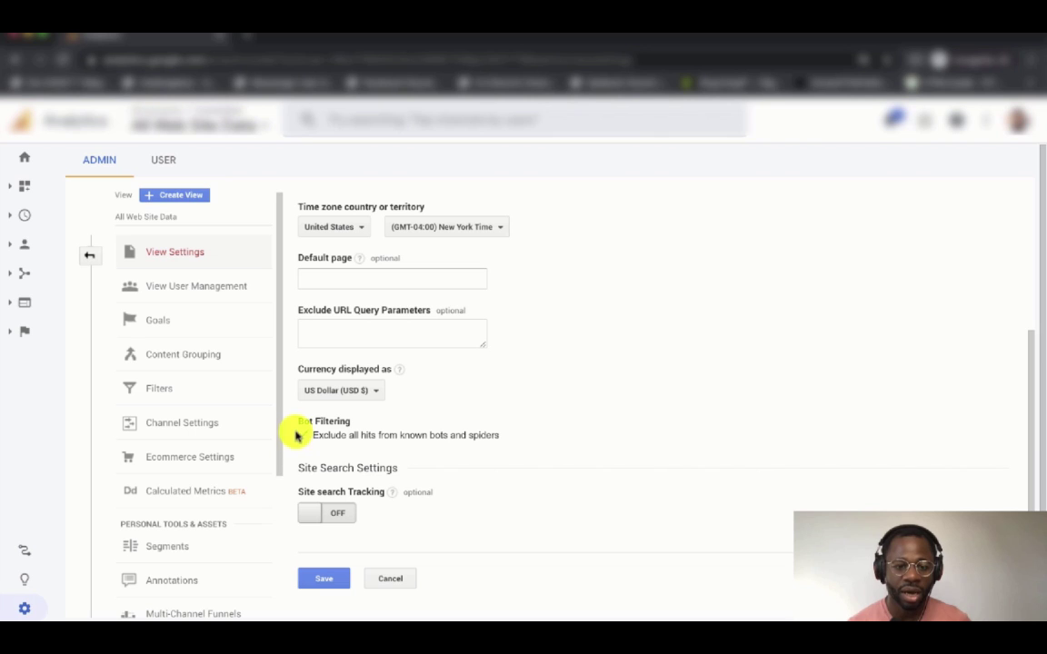
pyautogui.click(305, 437)
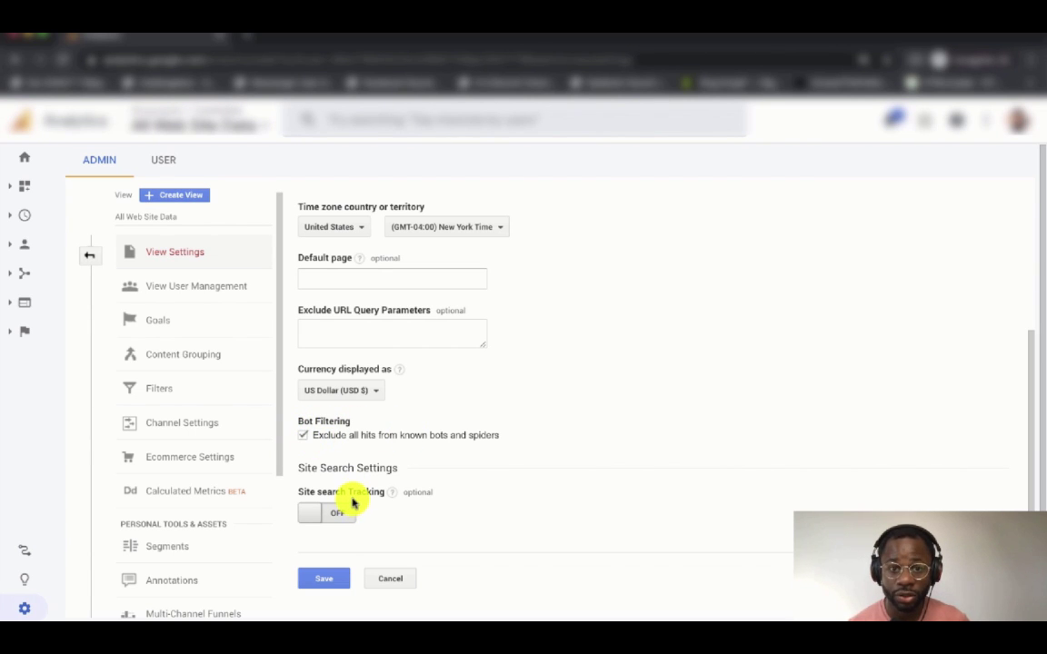
pyautogui.click(320, 514)
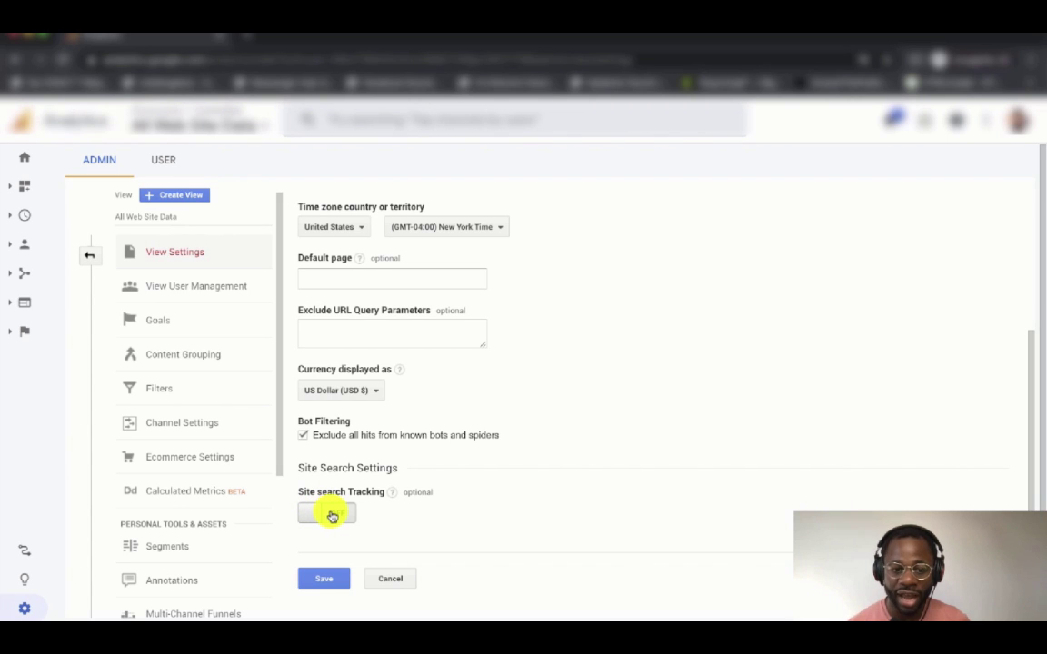
# Set the site search query parameter to q and save the view settings.
pyautogui.scroll(-1, 333, 564)
pyautogui.click(328, 554)
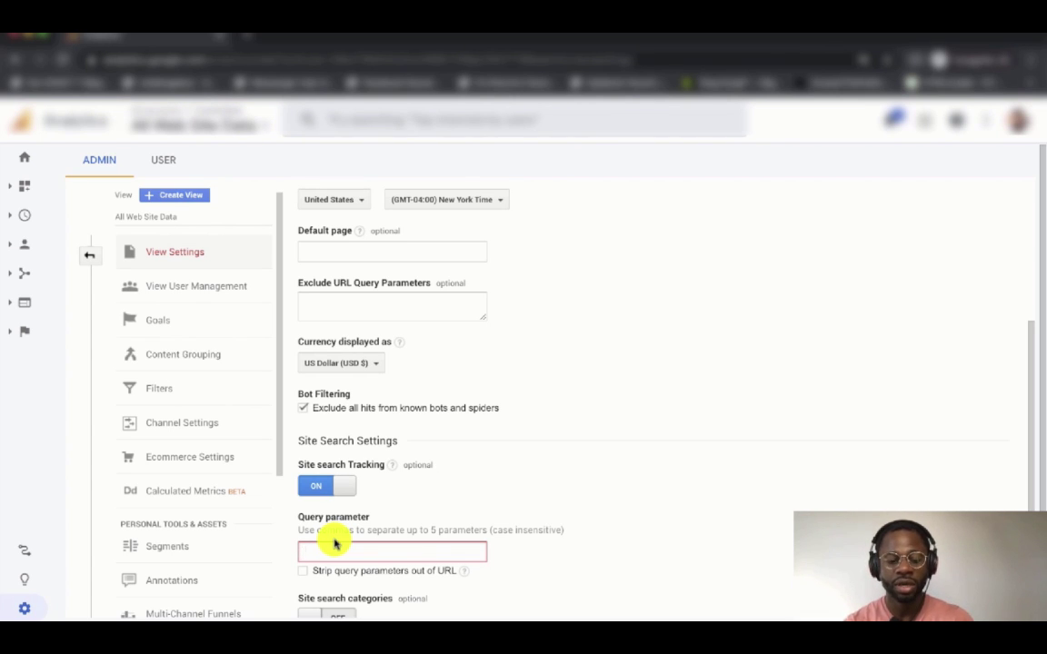
pyautogui.click(335, 545)
pyautogui.write('q')
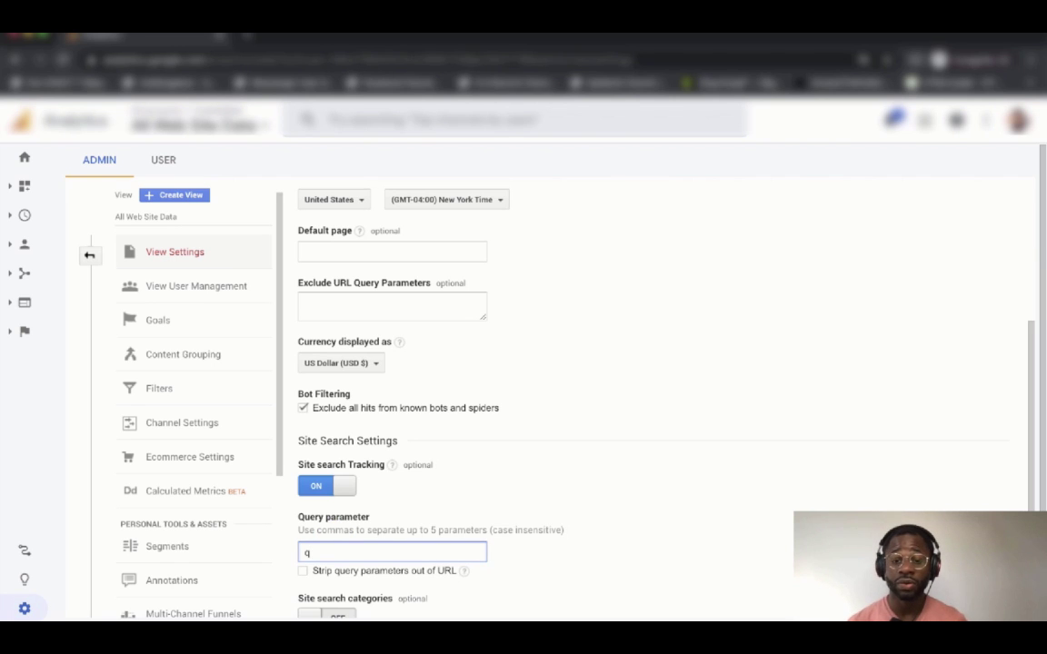
pyautogui.scroll(-1, 314, 554)
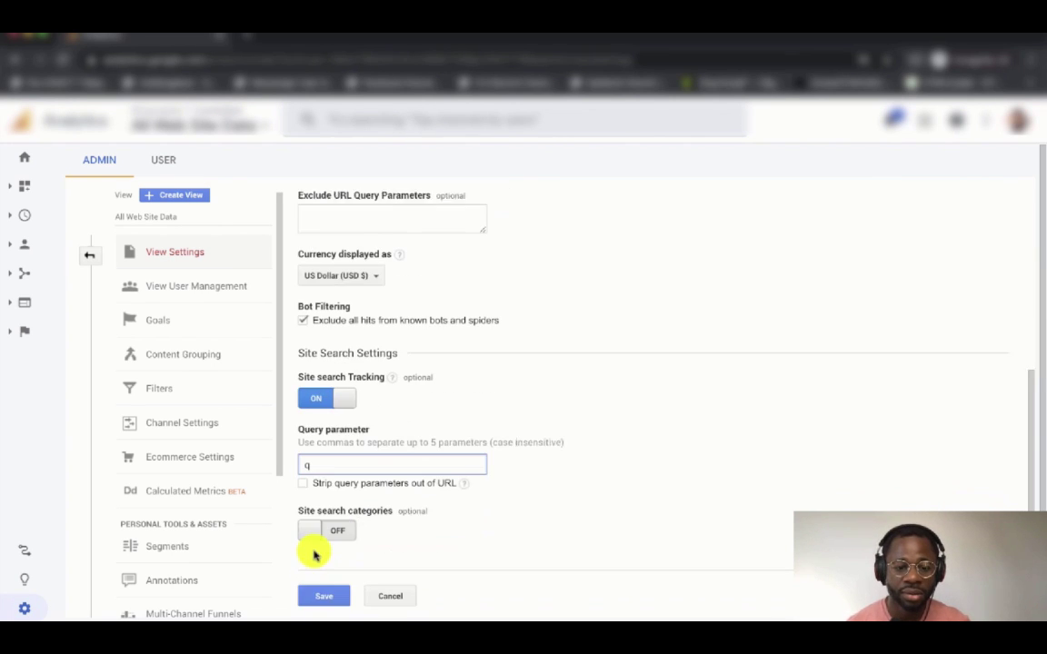
pyautogui.click(325, 580)
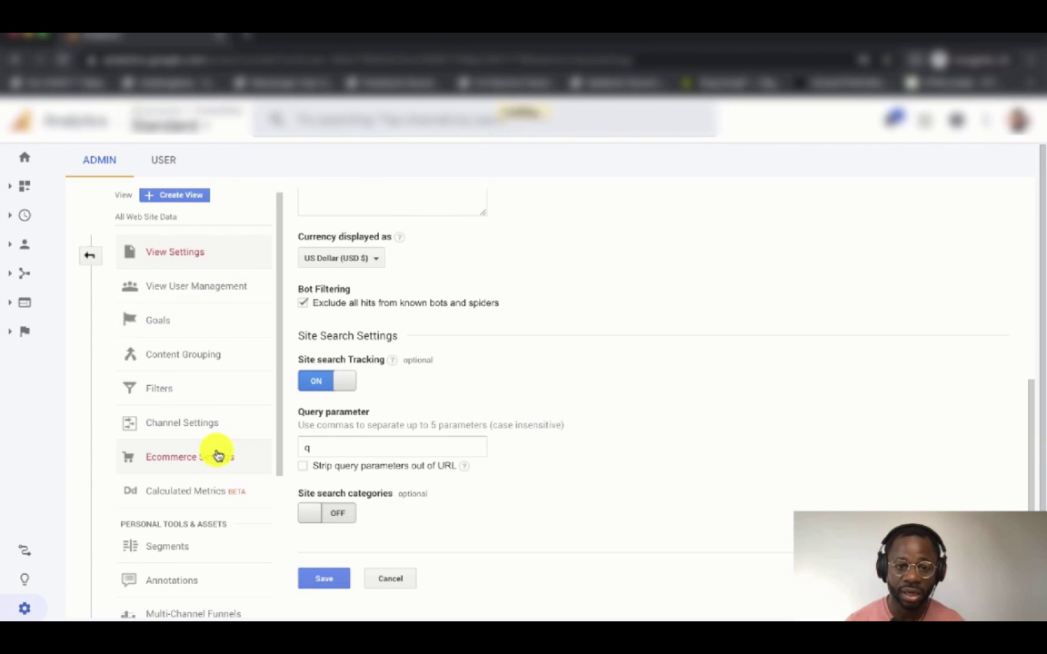
# Turn on Enable Ecommerce and Enhanced Ecommerce Reporting in Ecommerce Settings and save.
pyautogui.click(216, 456)
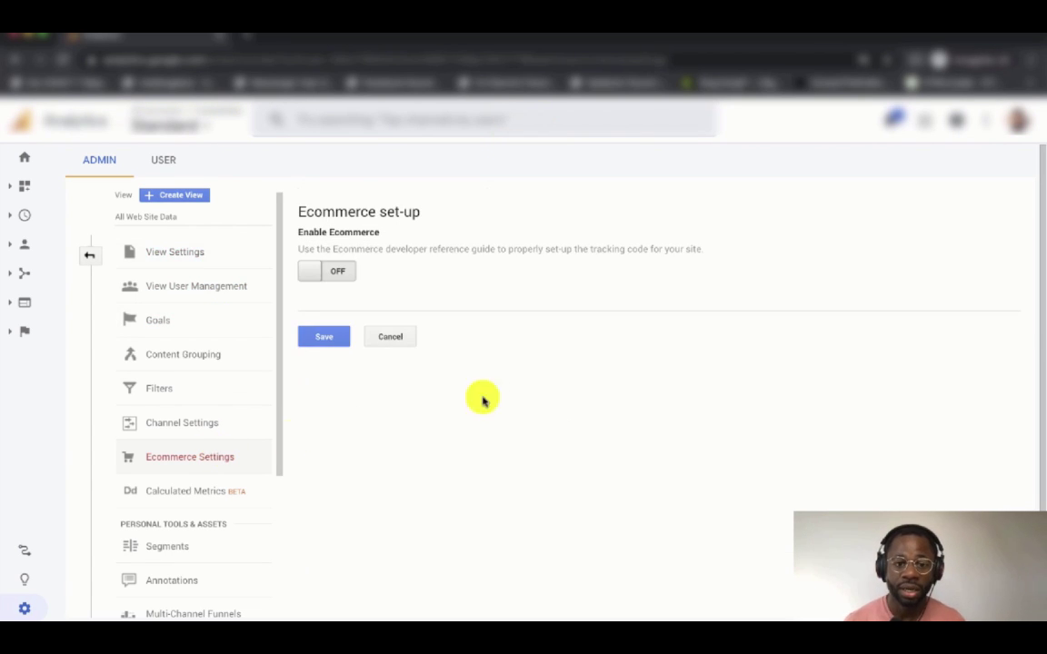
pyautogui.click(342, 277)
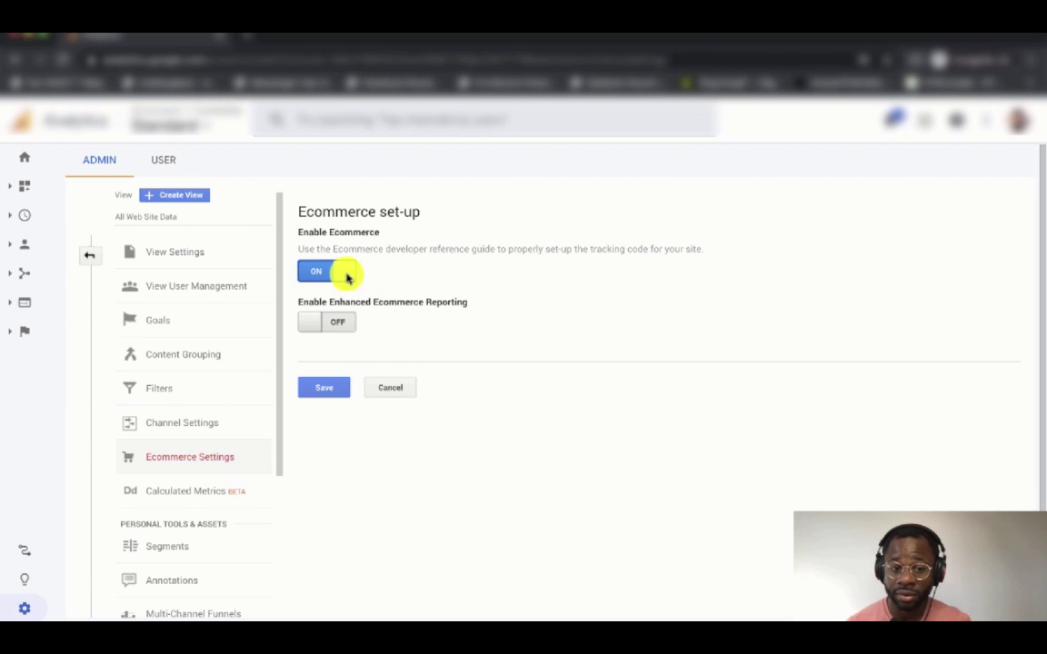
pyautogui.click(340, 324)
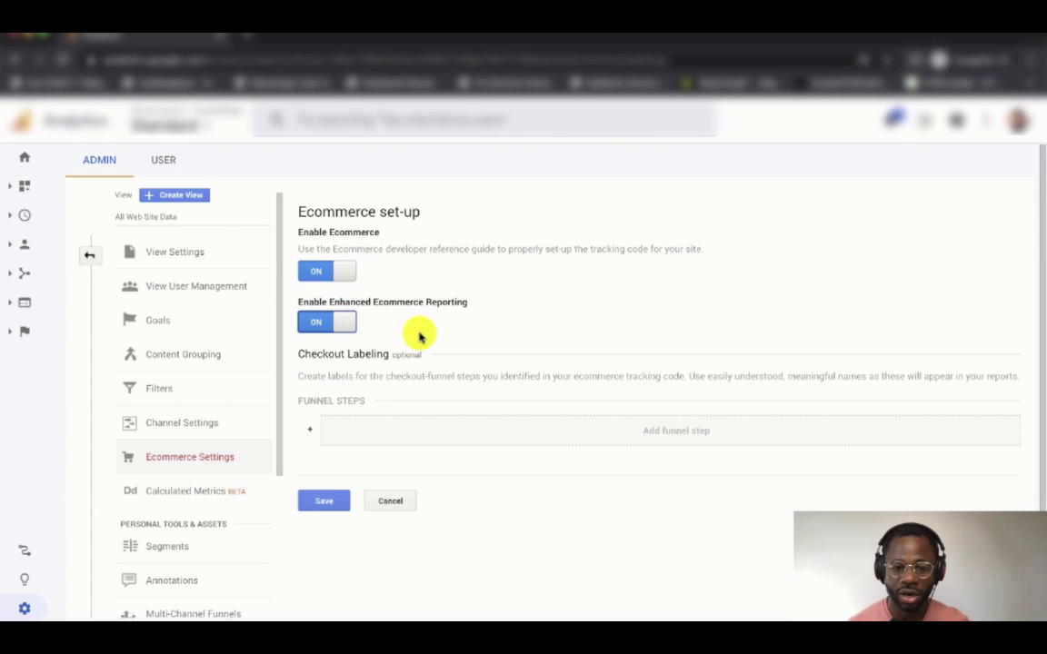
pyautogui.click(324, 501)
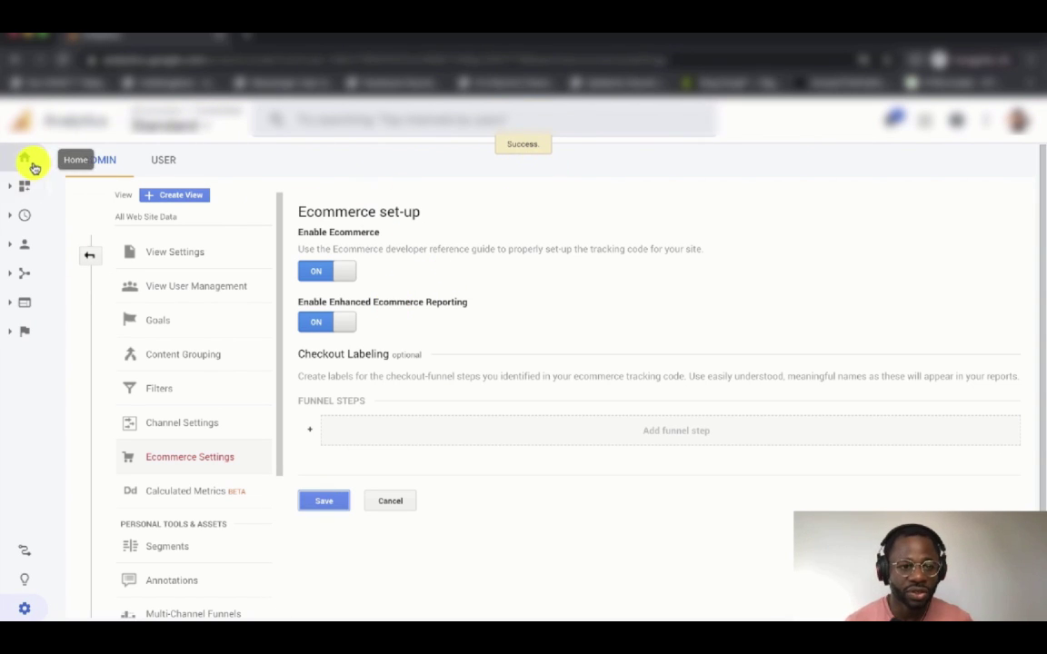
# Enable Demographics and Interest Reports from the Audience > Demographics > Overview report.
pyautogui.click(37, 241)
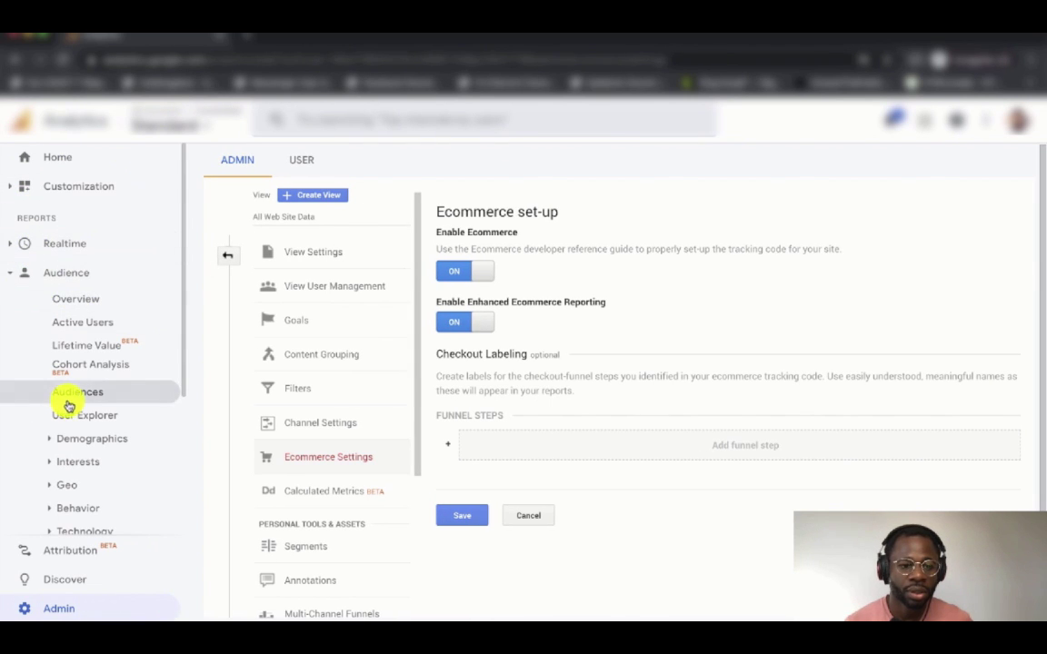
pyautogui.scroll(-1, 88, 370)
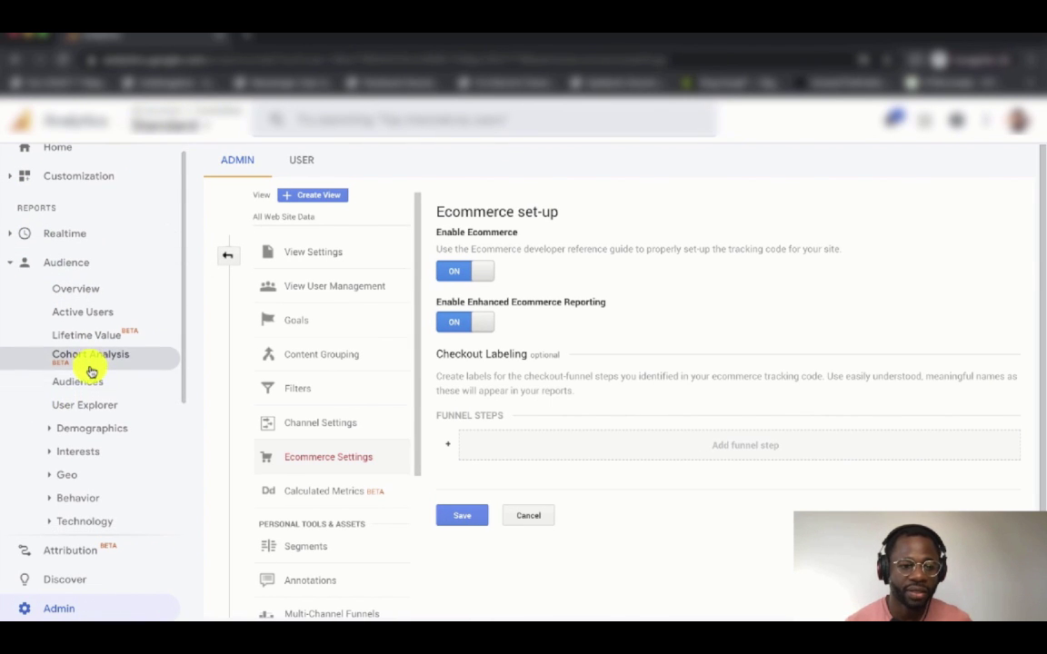
pyautogui.click(95, 429)
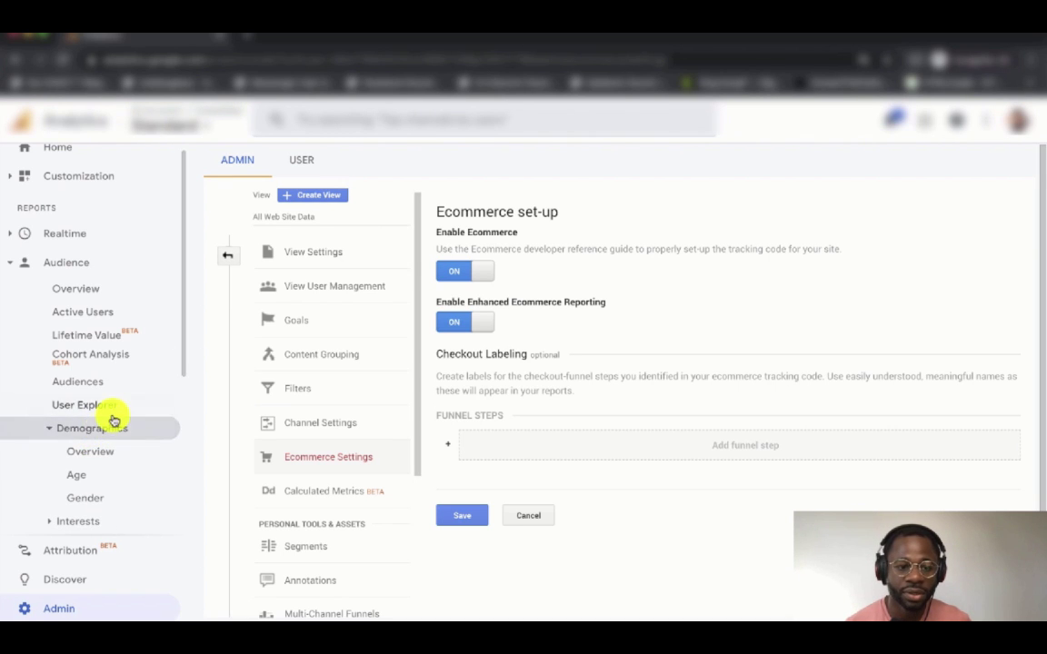
pyautogui.click(100, 452)
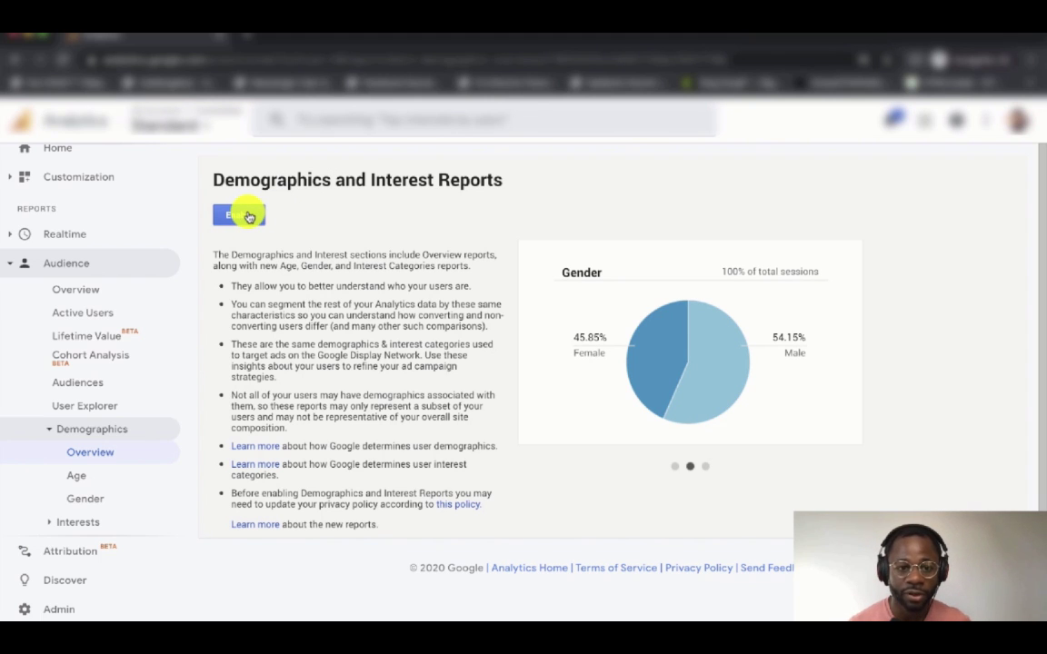
pyautogui.click(246, 215)
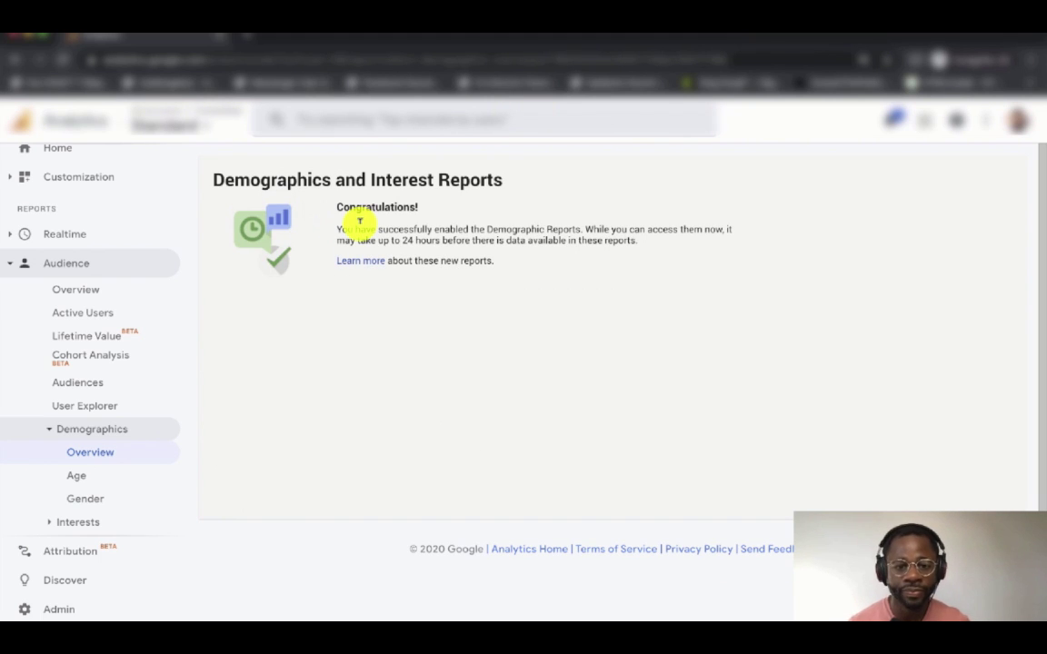